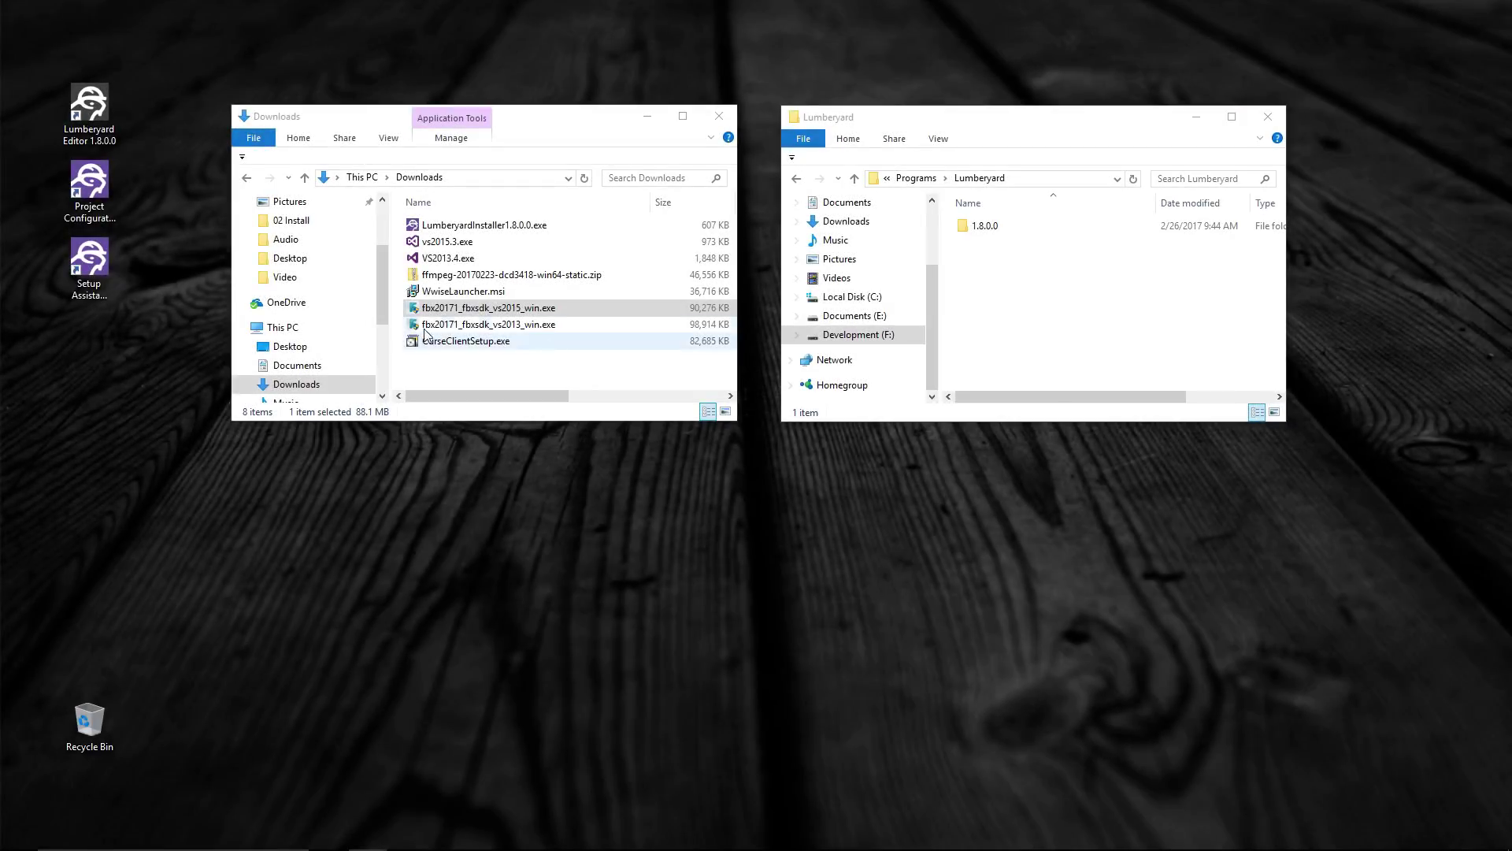
# Open the Lumberyard Setup Assistant and enable compiling the game code and compiling the engine and asset pipeline.
pyautogui.click(98, 263)
pyautogui.doubleClick(98, 262)
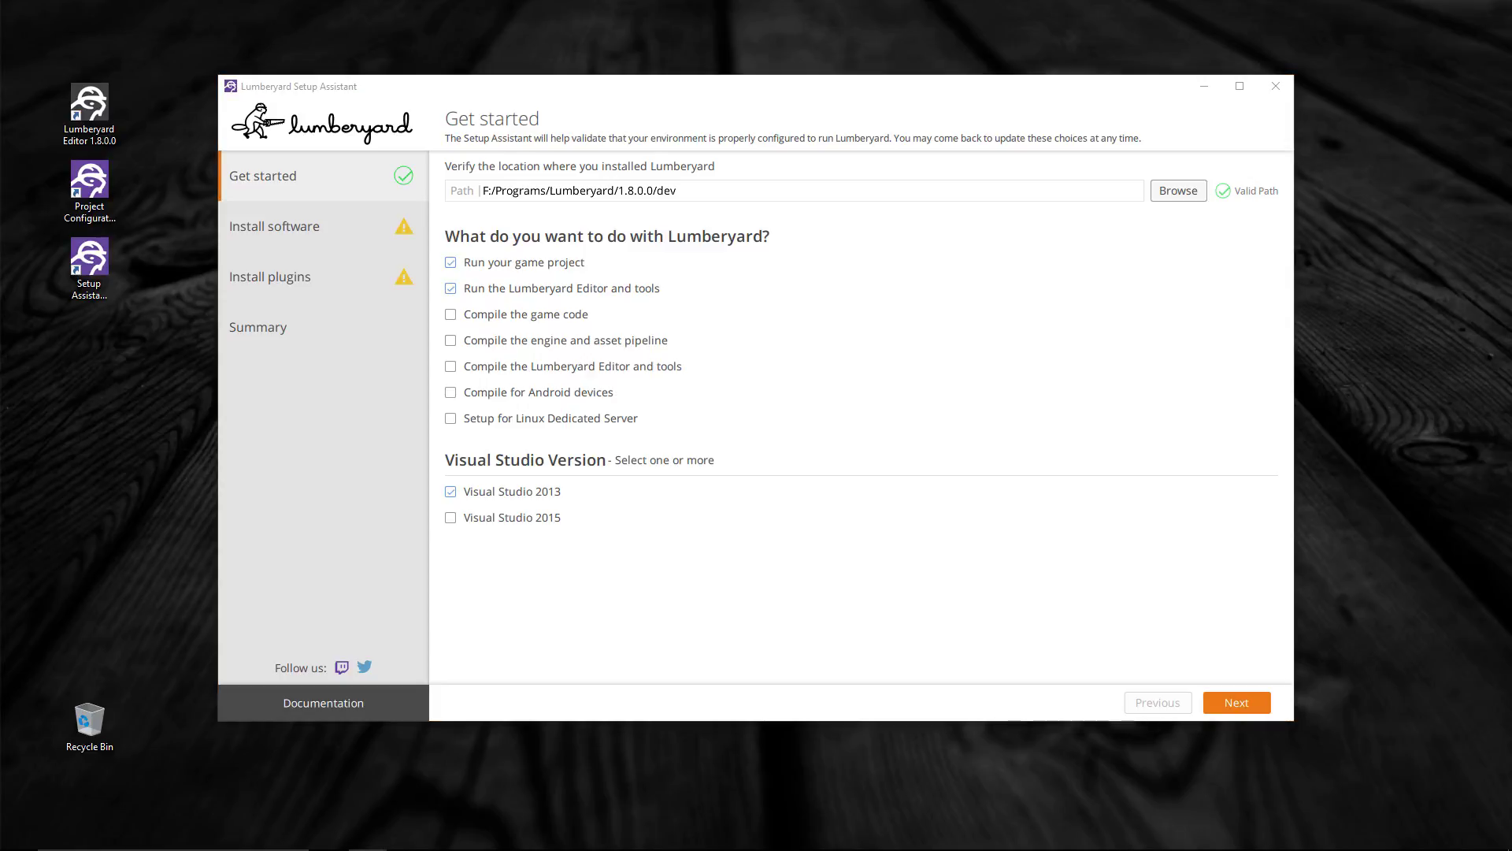
pyautogui.moveTo(520, 272)
pyautogui.click(453, 318)
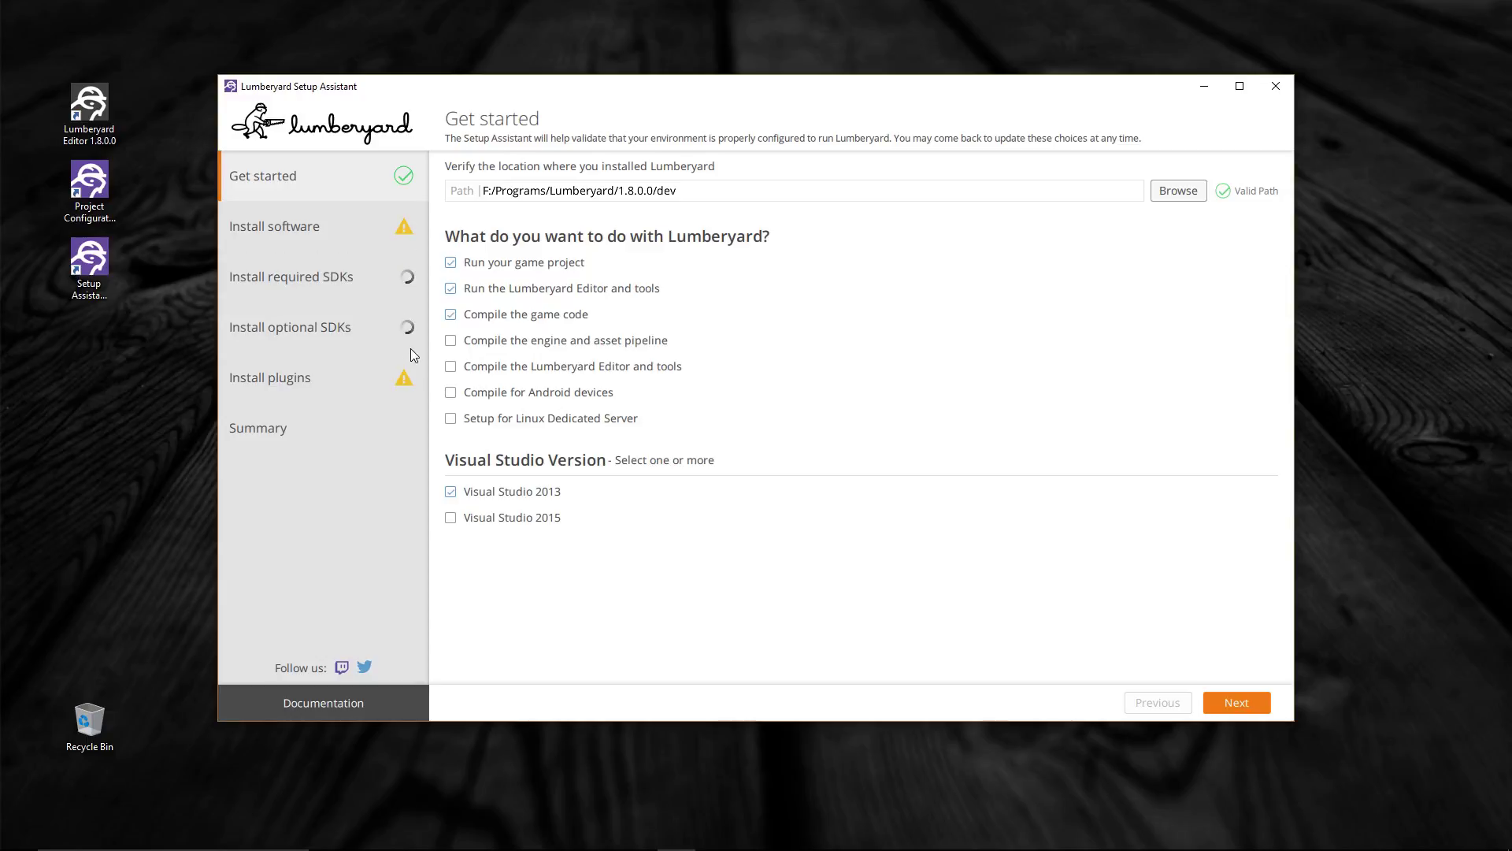
pyautogui.click(450, 341)
# Choose Visual Studio 2015 instead of Visual Studio 2013 and continue to the software installation page.
pyautogui.click(450, 493)
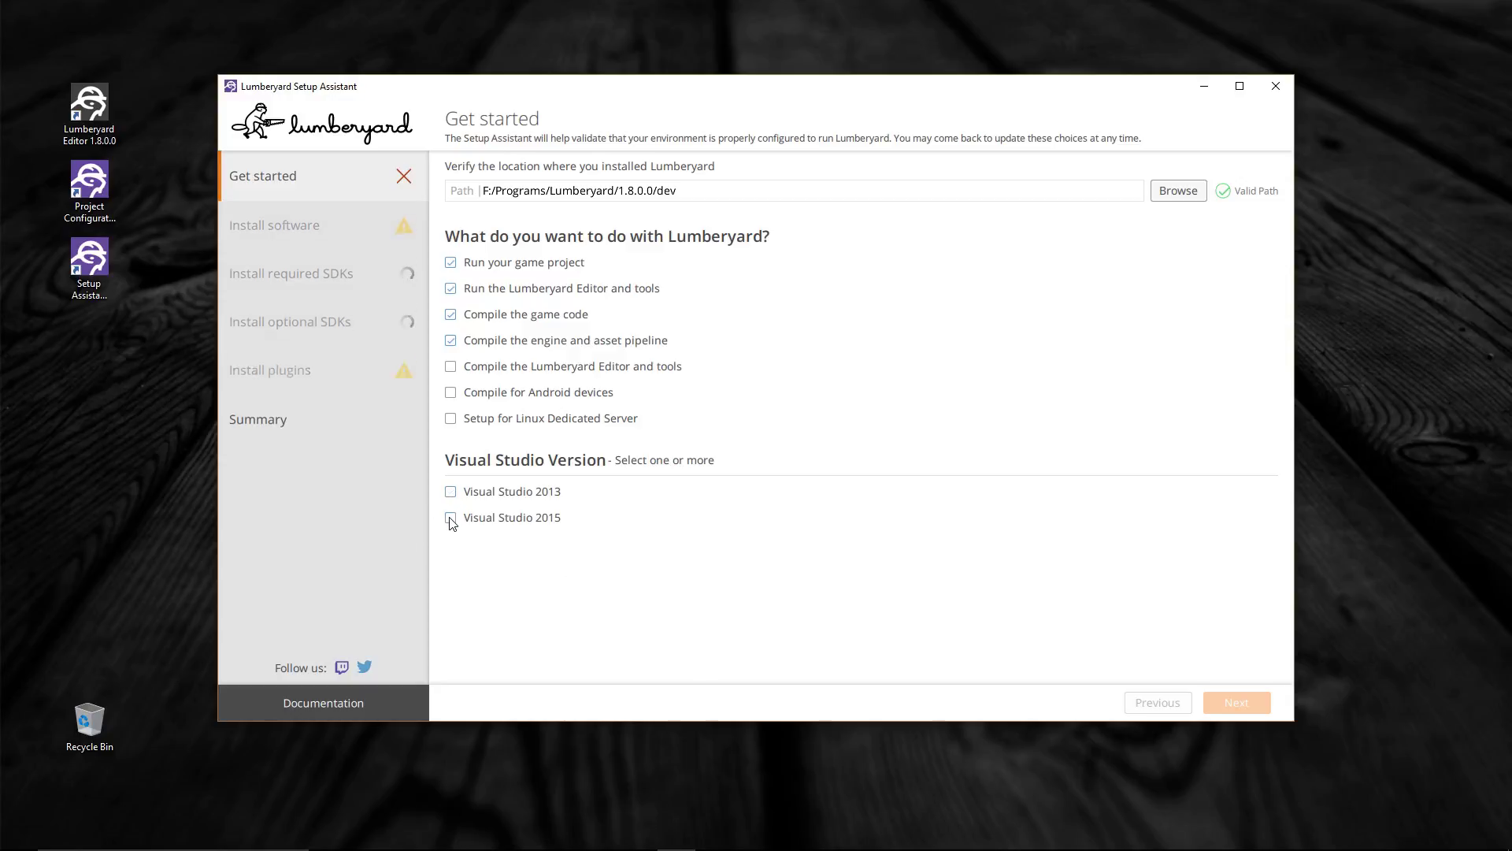
pyautogui.press('space')
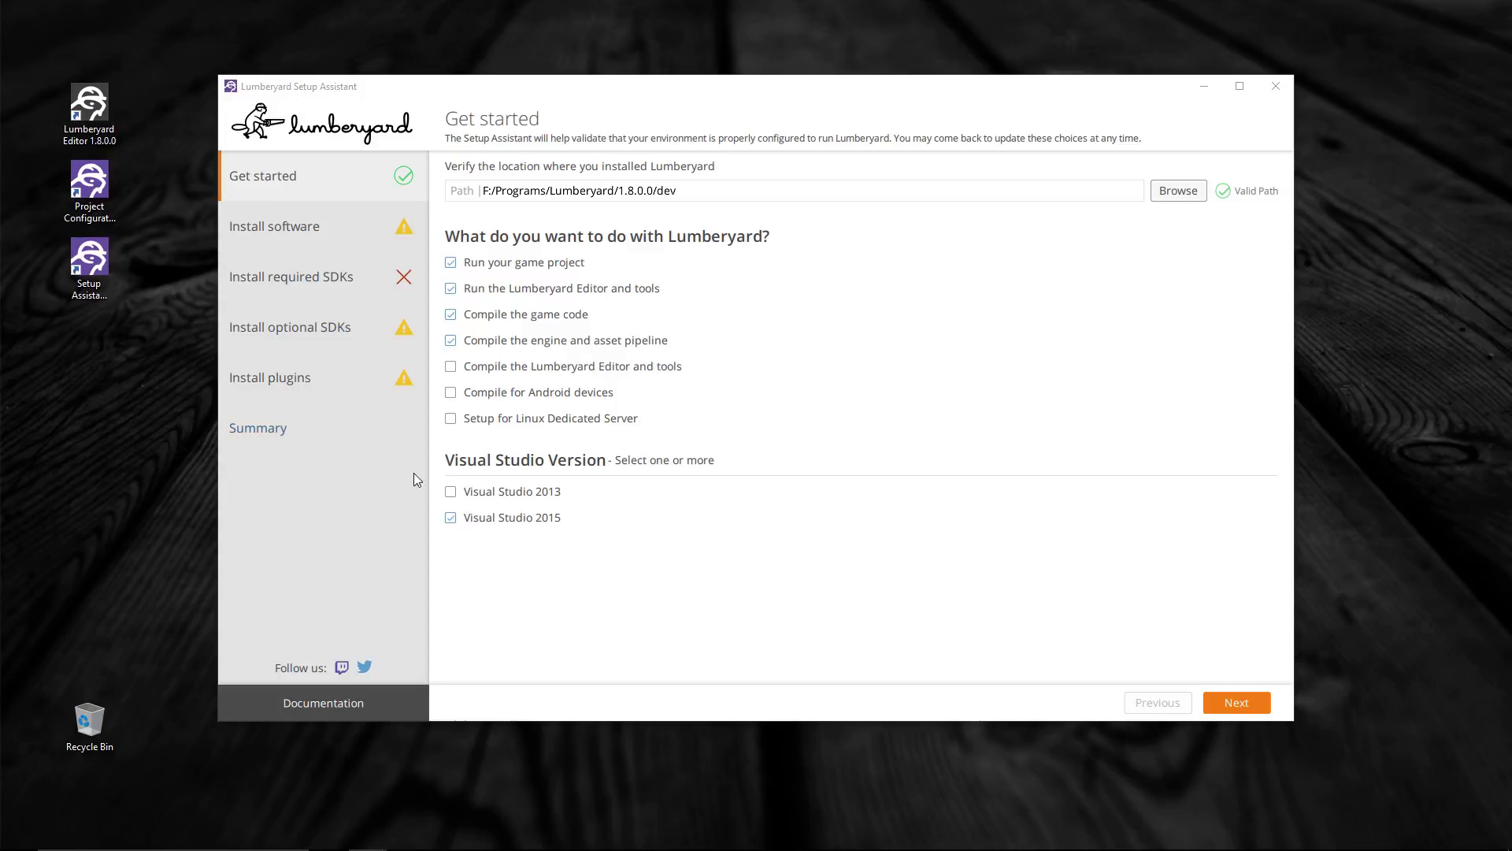
pyautogui.click(1256, 702)
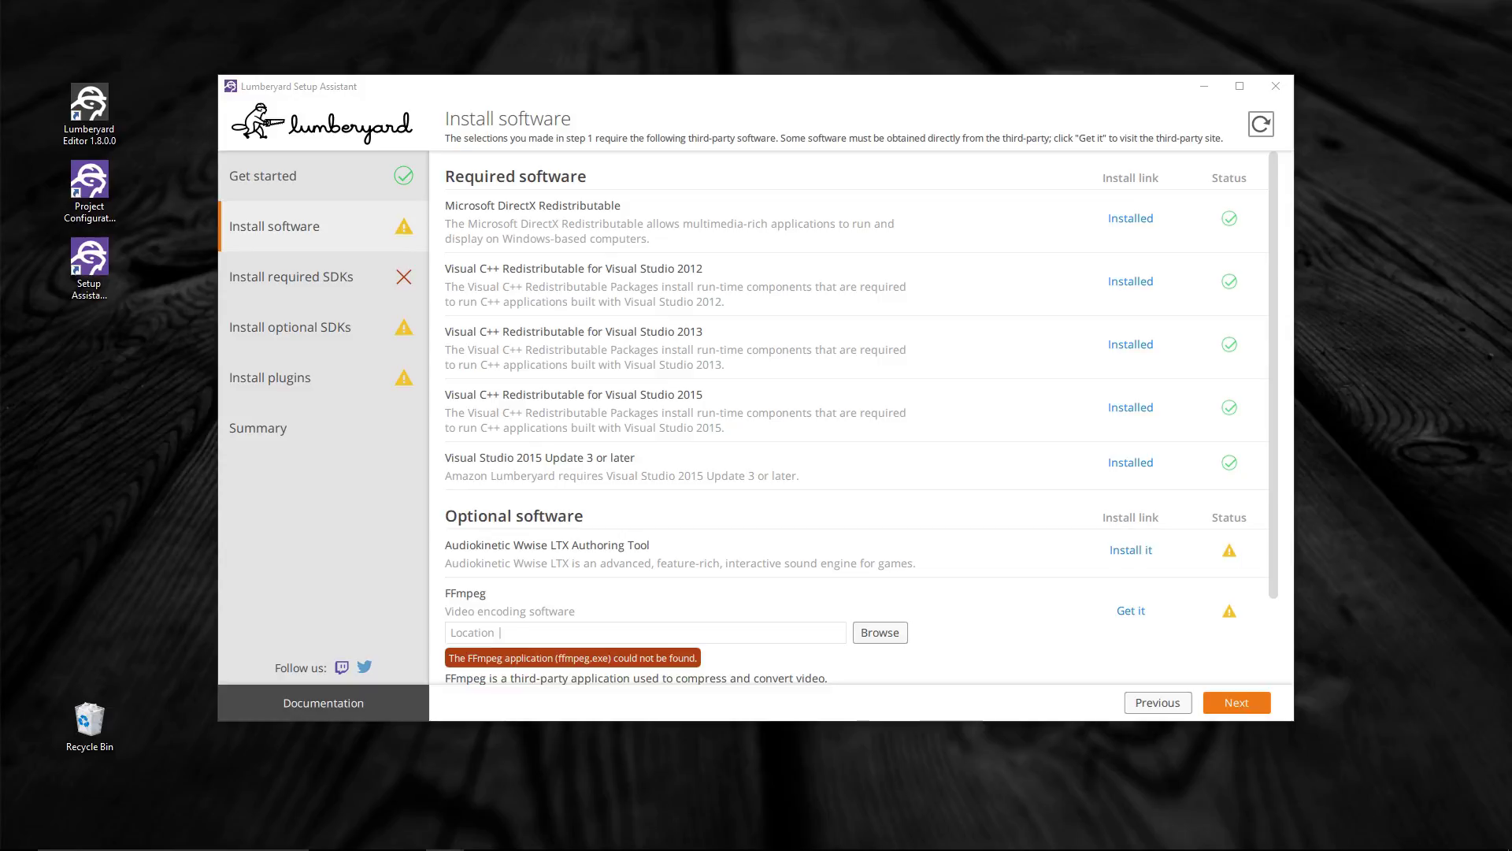
# Install the Audiokinetic Wwise LTX Authoring Tool with Android, Apple and Linux deselected, allow the device changes, and close its launcher.
pyautogui.click(1132, 552)
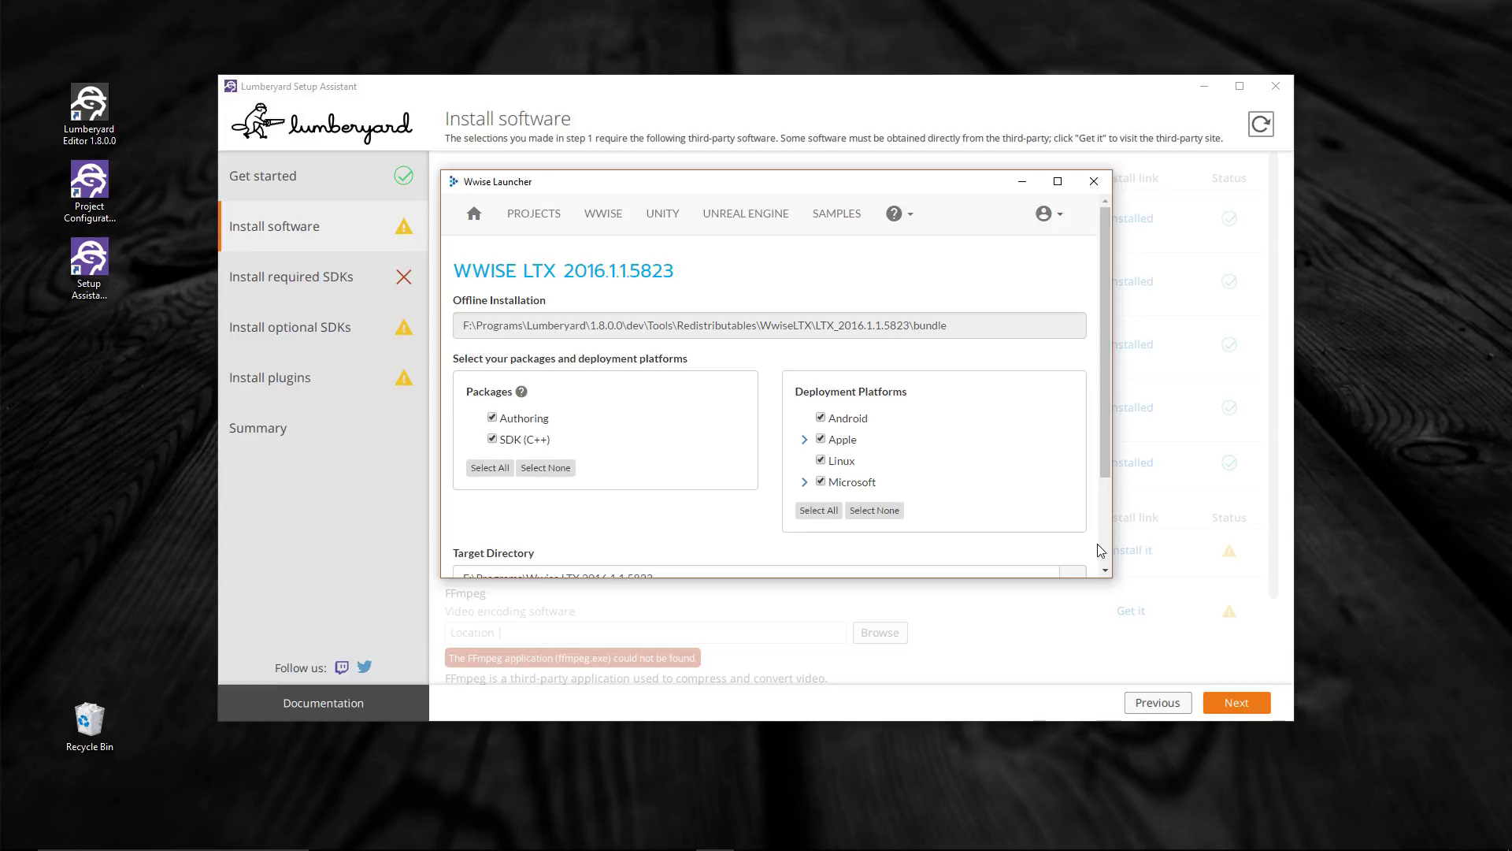
pyautogui.click(824, 418)
pyautogui.click(822, 439)
pyautogui.moveTo(1104, 410); pyautogui.dragTo(1079, 534)
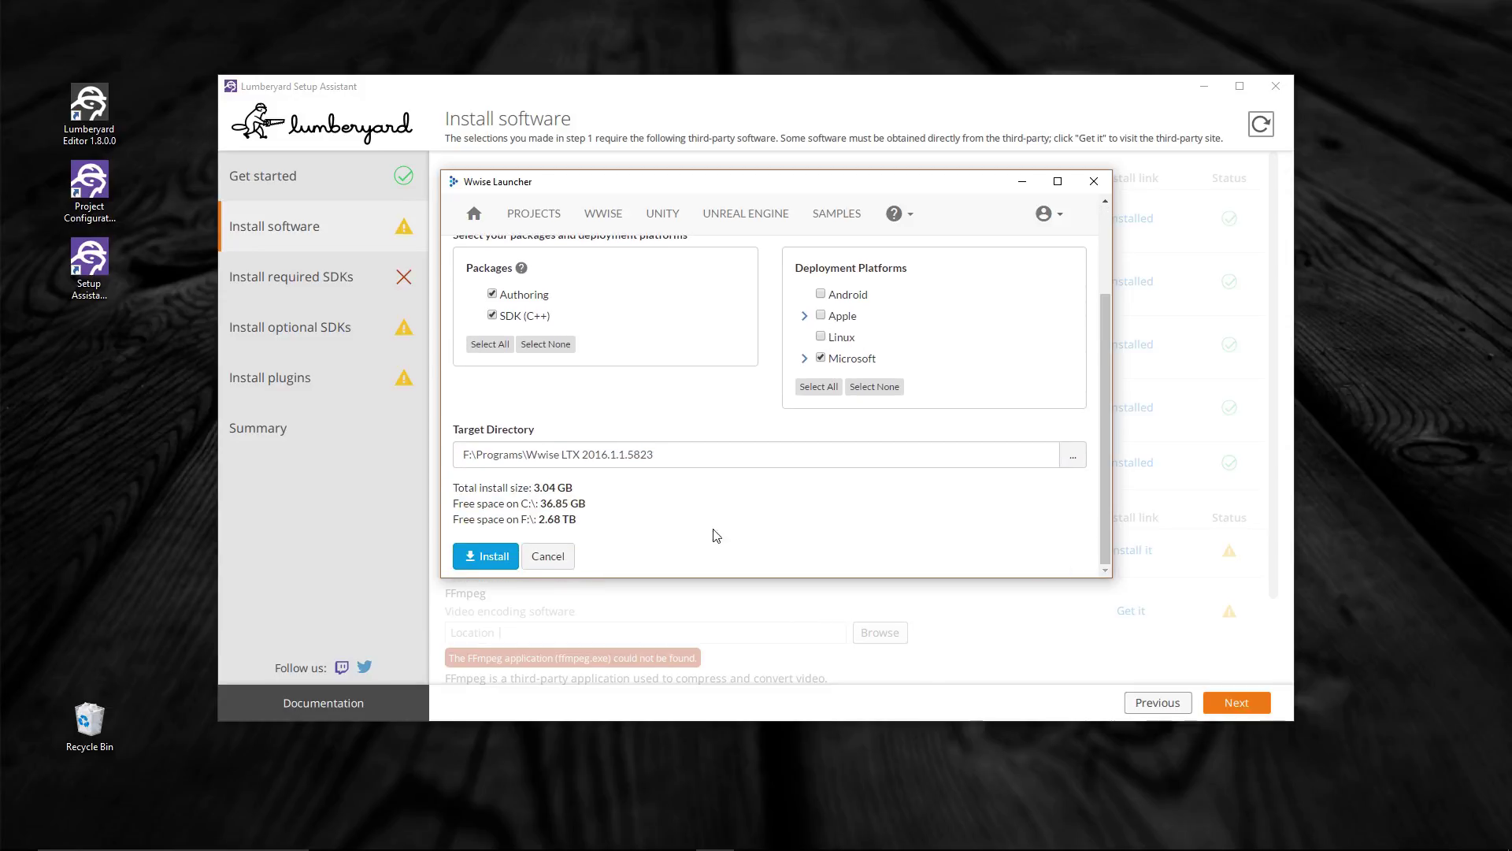
pyautogui.click(480, 557)
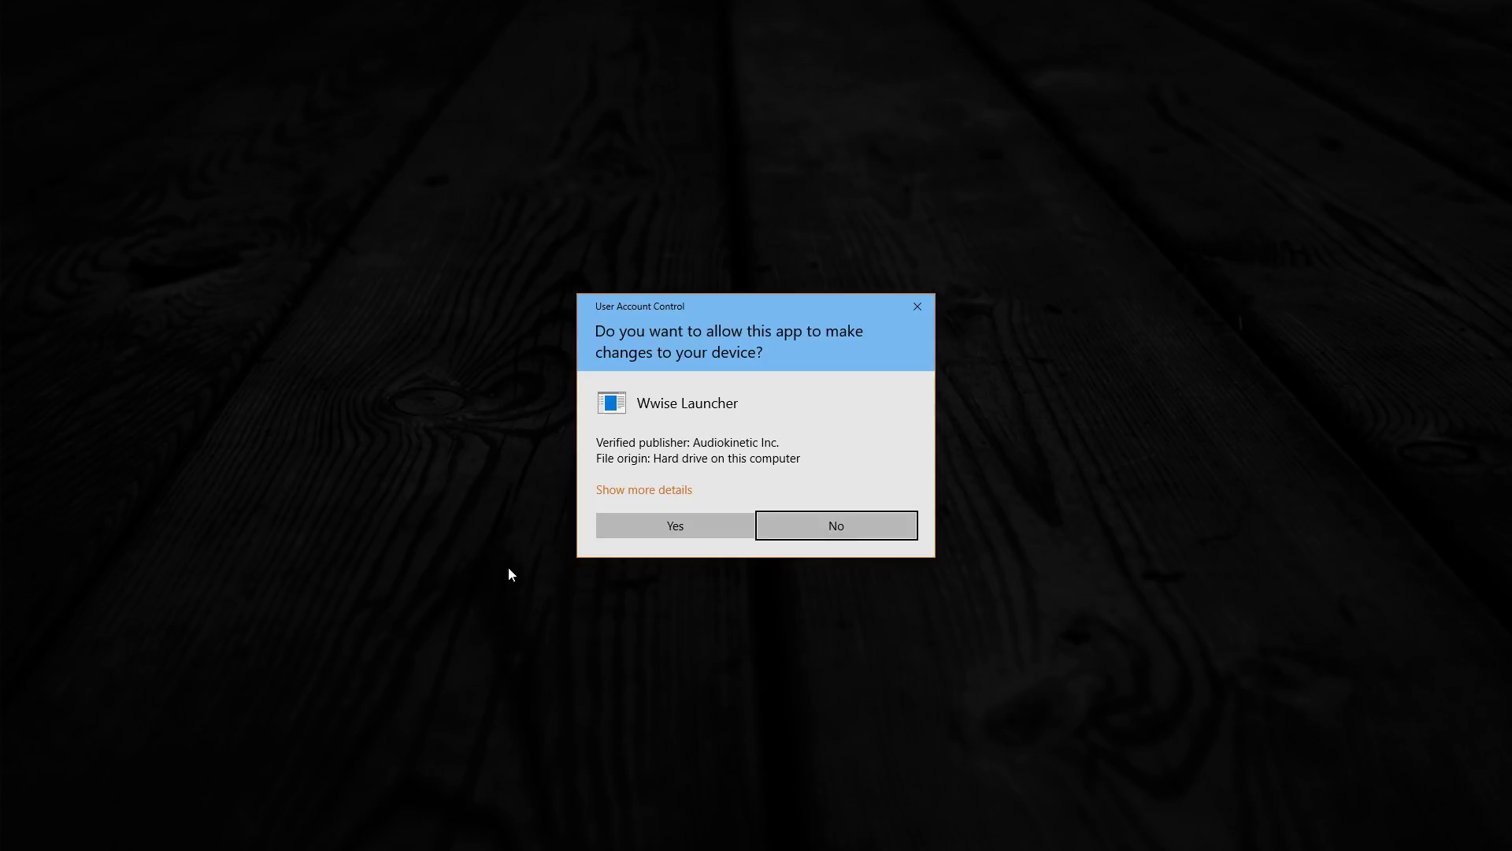
pyautogui.click(666, 527)
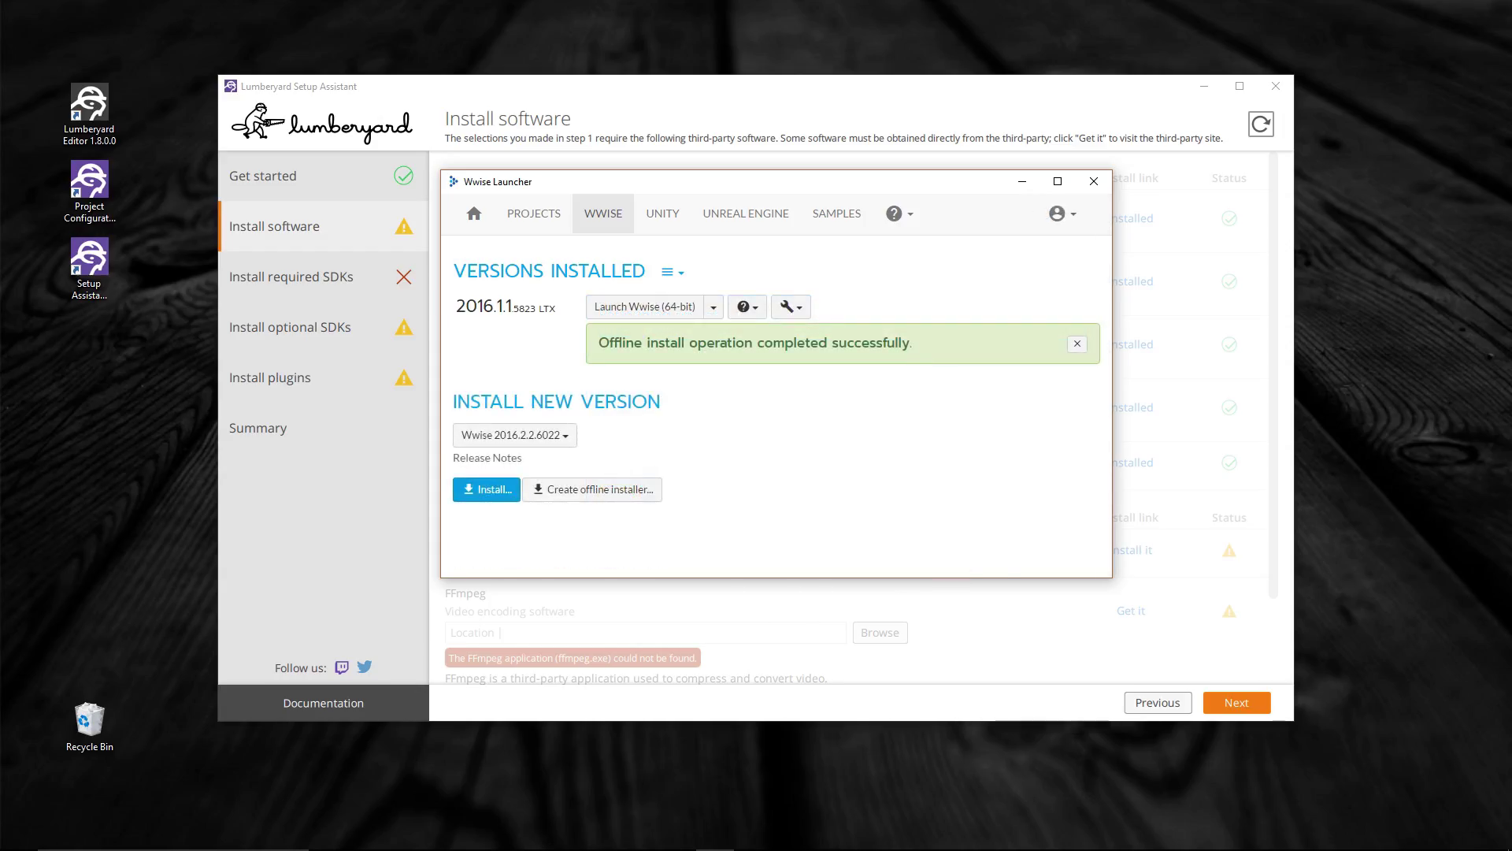
pyautogui.click(1093, 182)
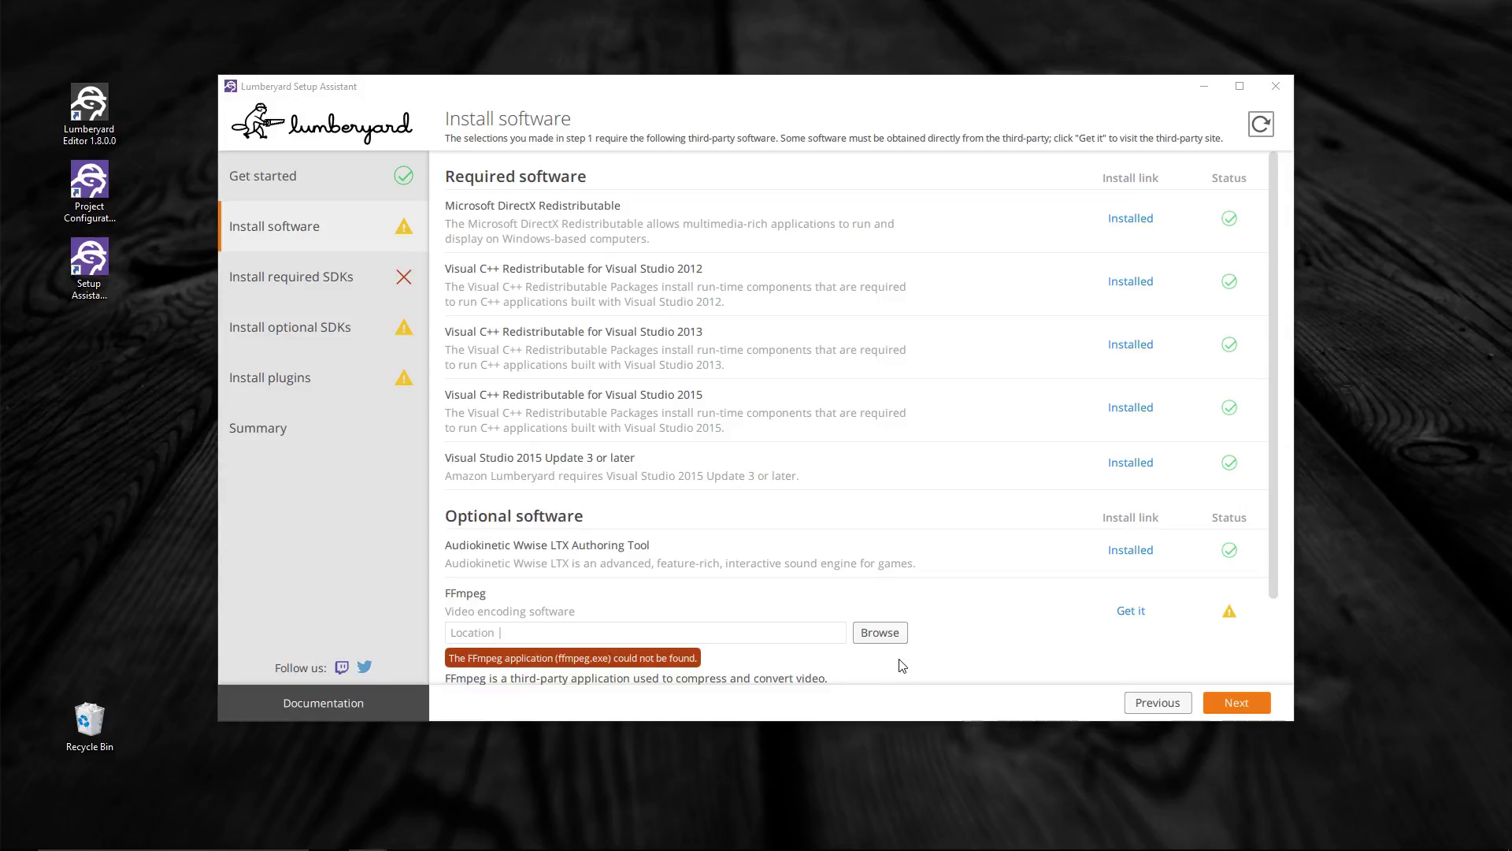
# Set the FFmpeg location to the bin folder of ffmpeg-20170223-dcd3418-win64-static inside Lumberyard's 1.8.0.0 3rdParty folder.
pyautogui.click(872, 637)
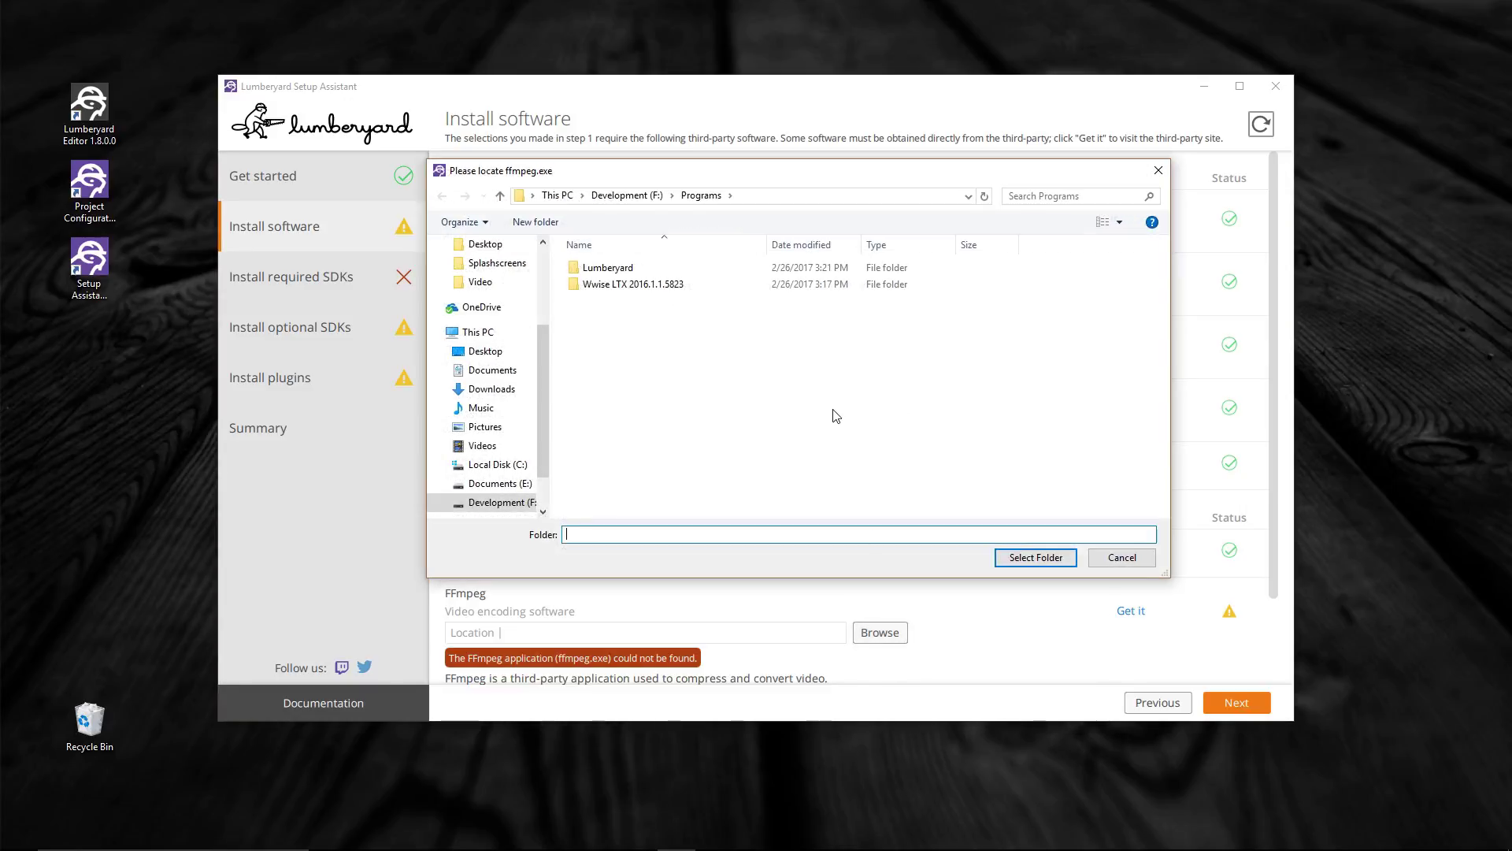
pyautogui.doubleClick(578, 272)
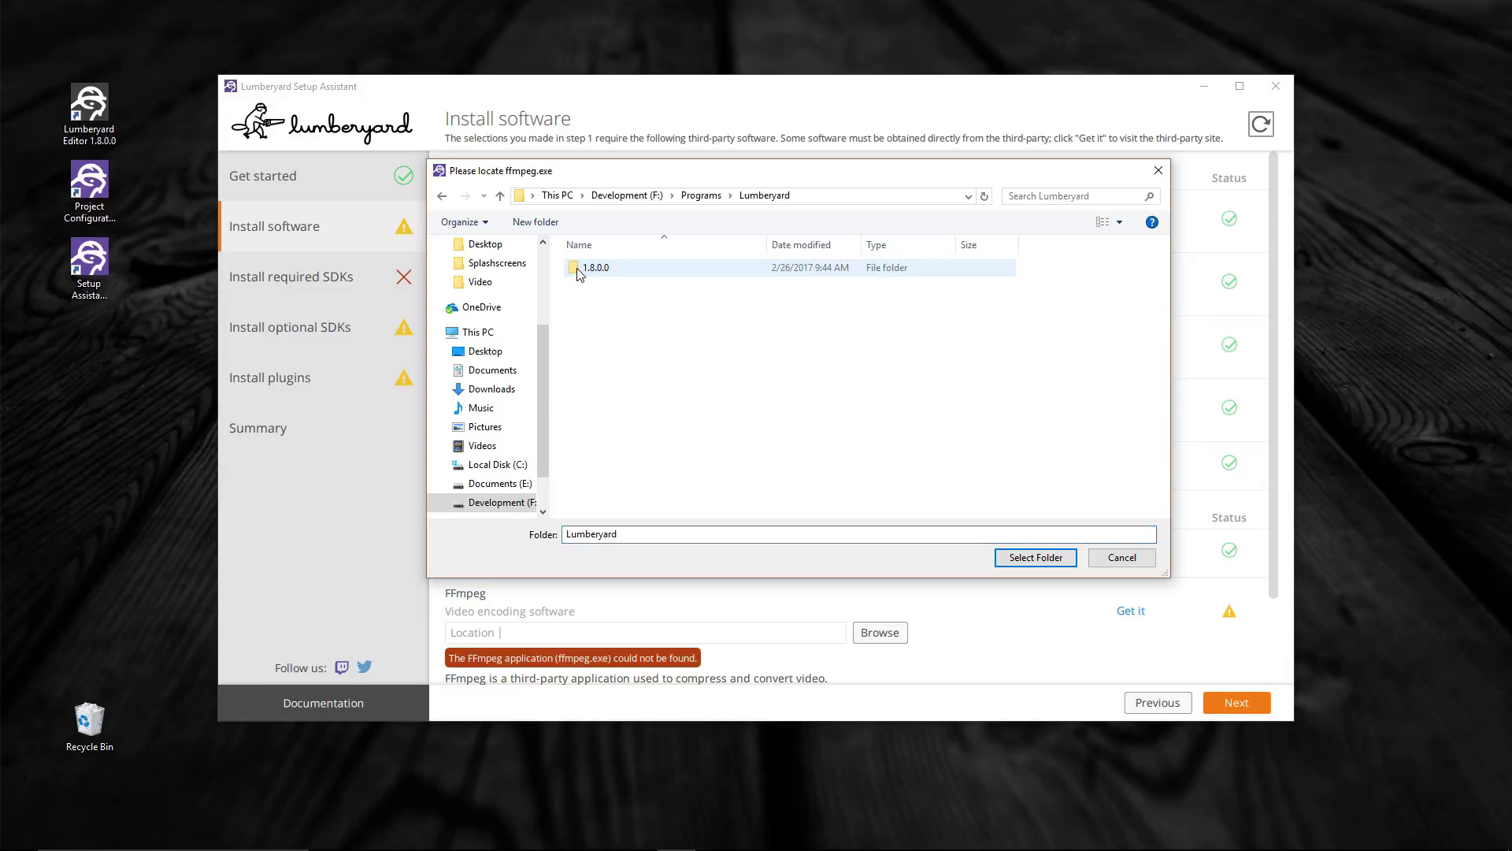
pyautogui.click(578, 269)
pyautogui.doubleClick(577, 270)
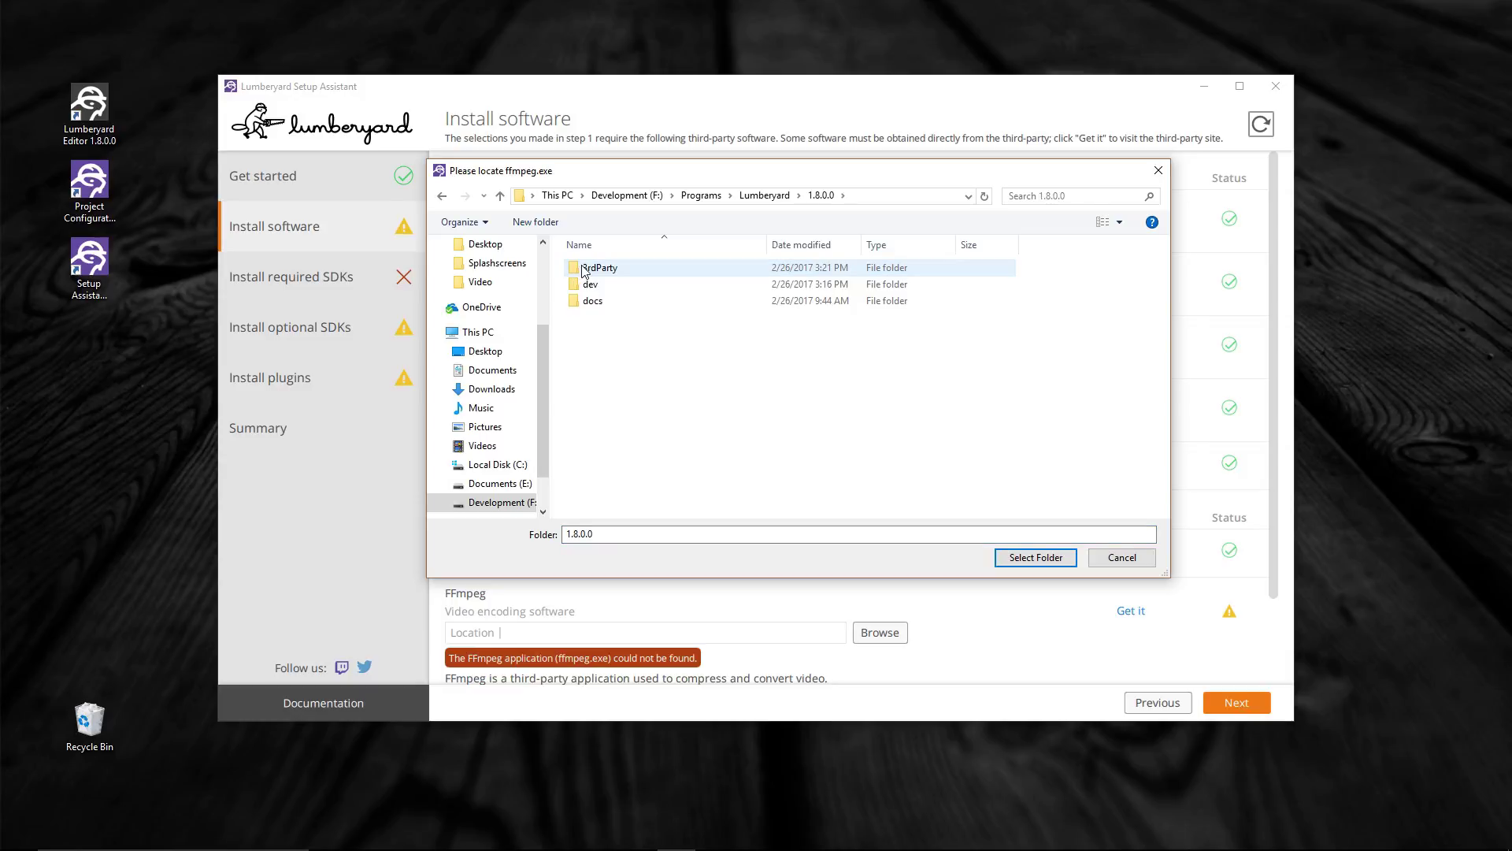
pyautogui.doubleClick(610, 270)
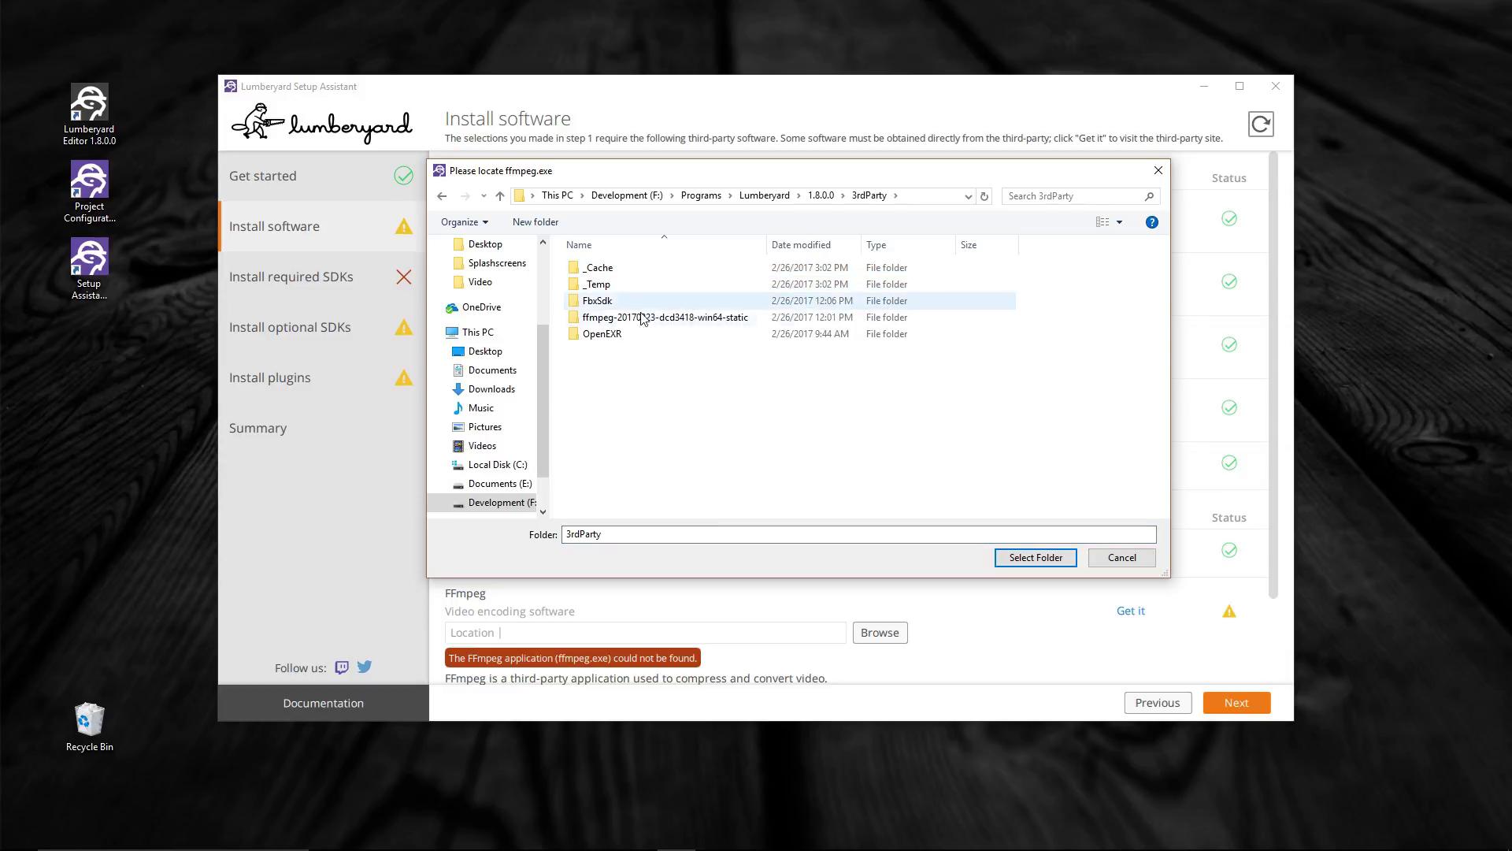
pyautogui.click(575, 318)
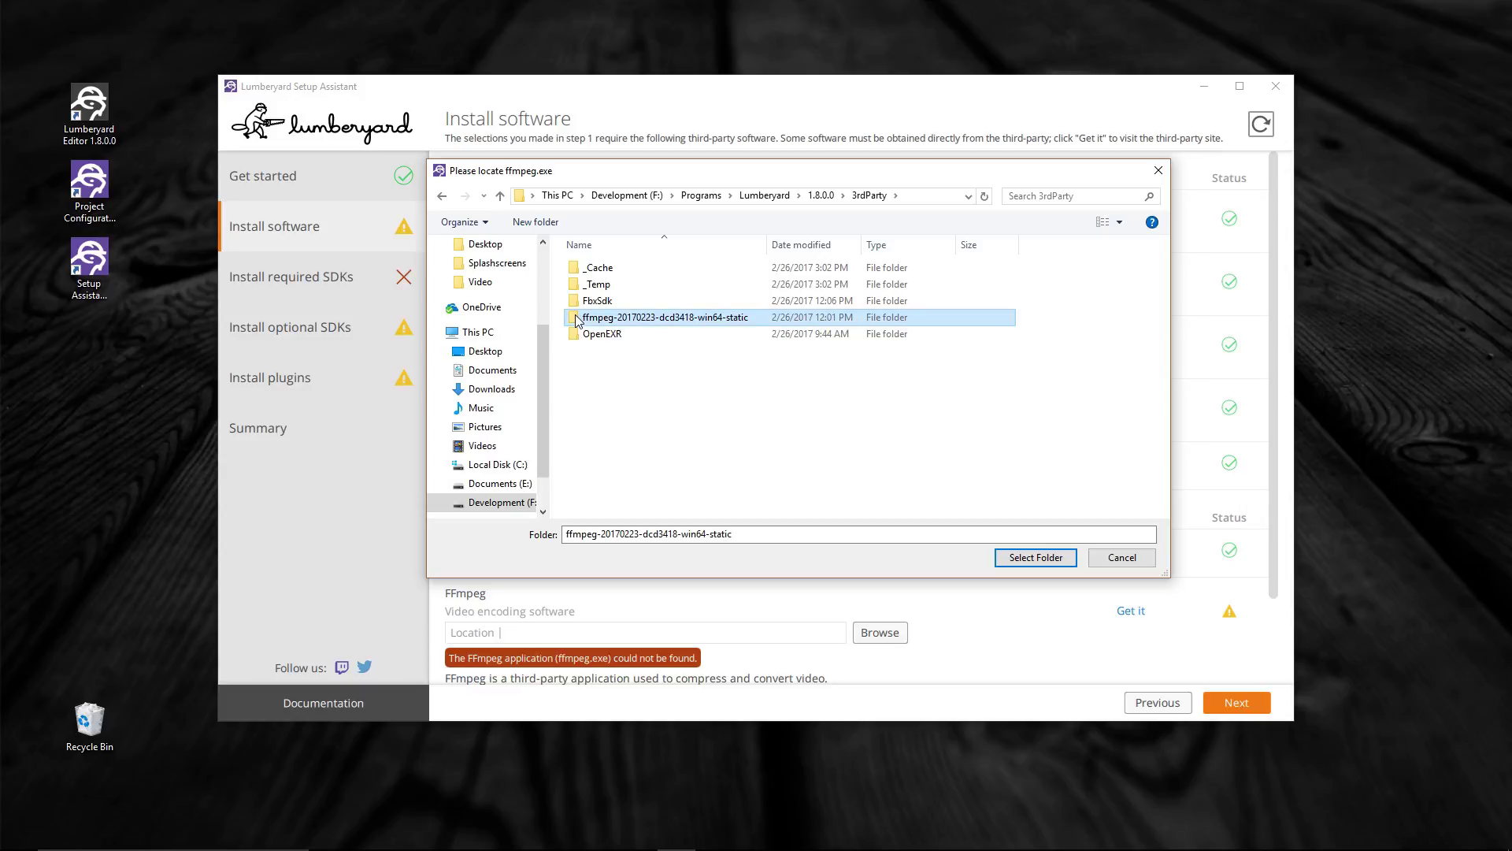
pyautogui.doubleClick(575, 318)
pyautogui.click(626, 270)
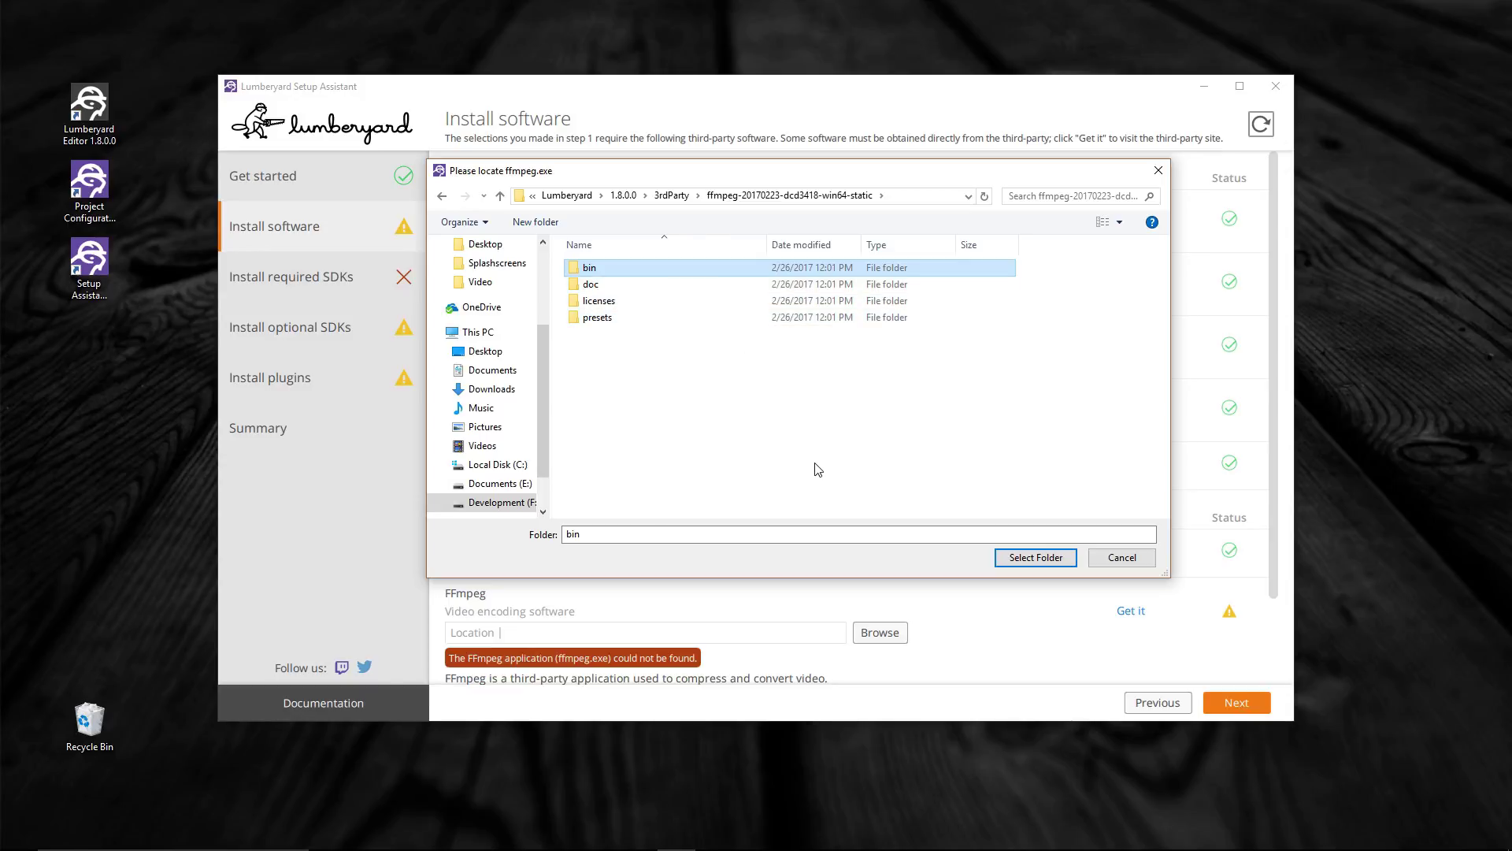
pyautogui.click(1054, 561)
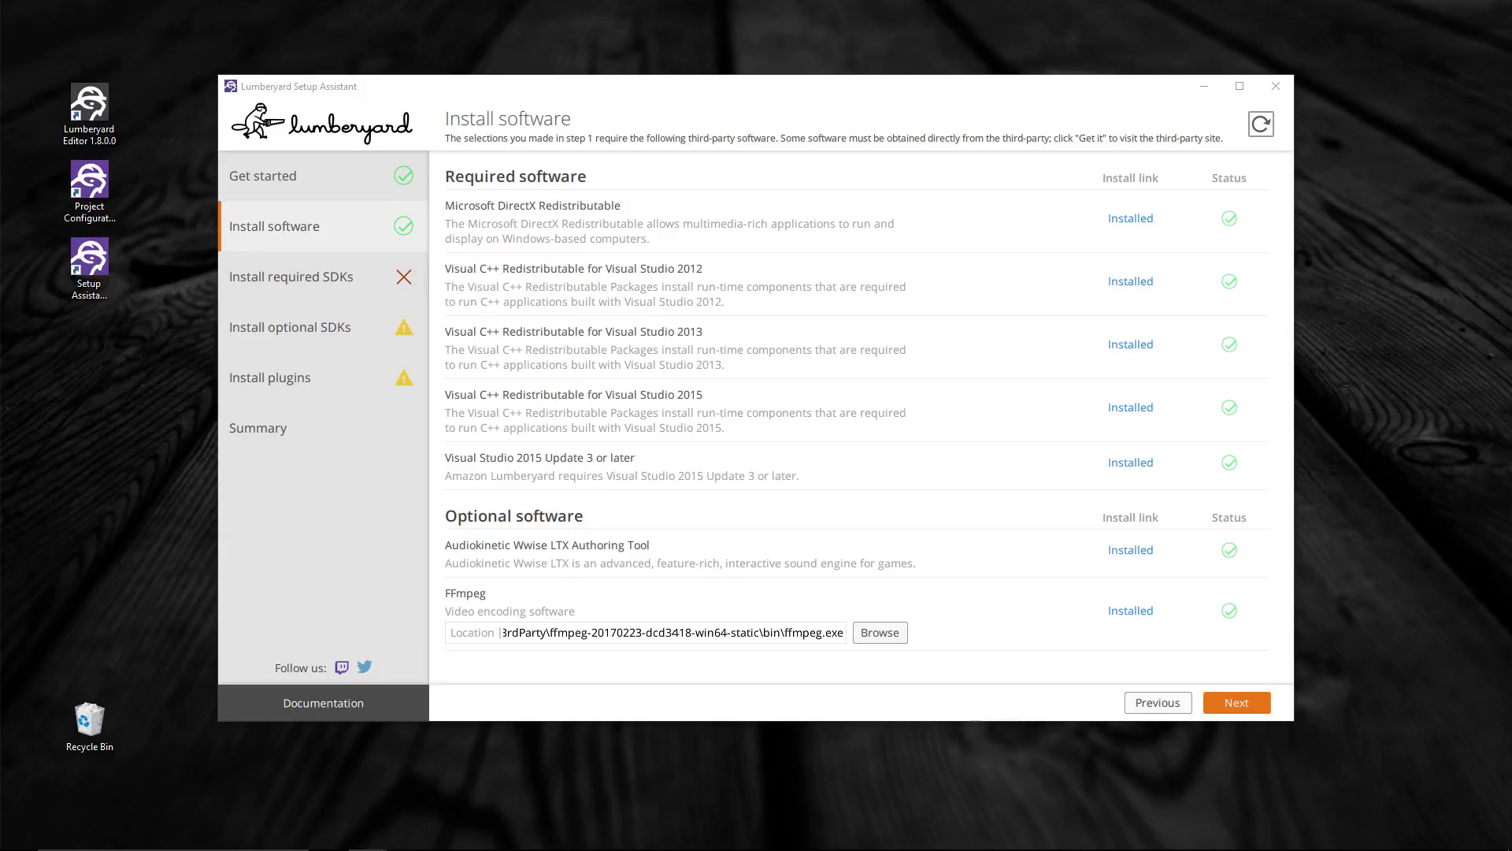
# Continue to the required SDKs, view the Autodesk FBX SDK details, install all required SDKs and review their statuses.
pyautogui.click(1259, 704)
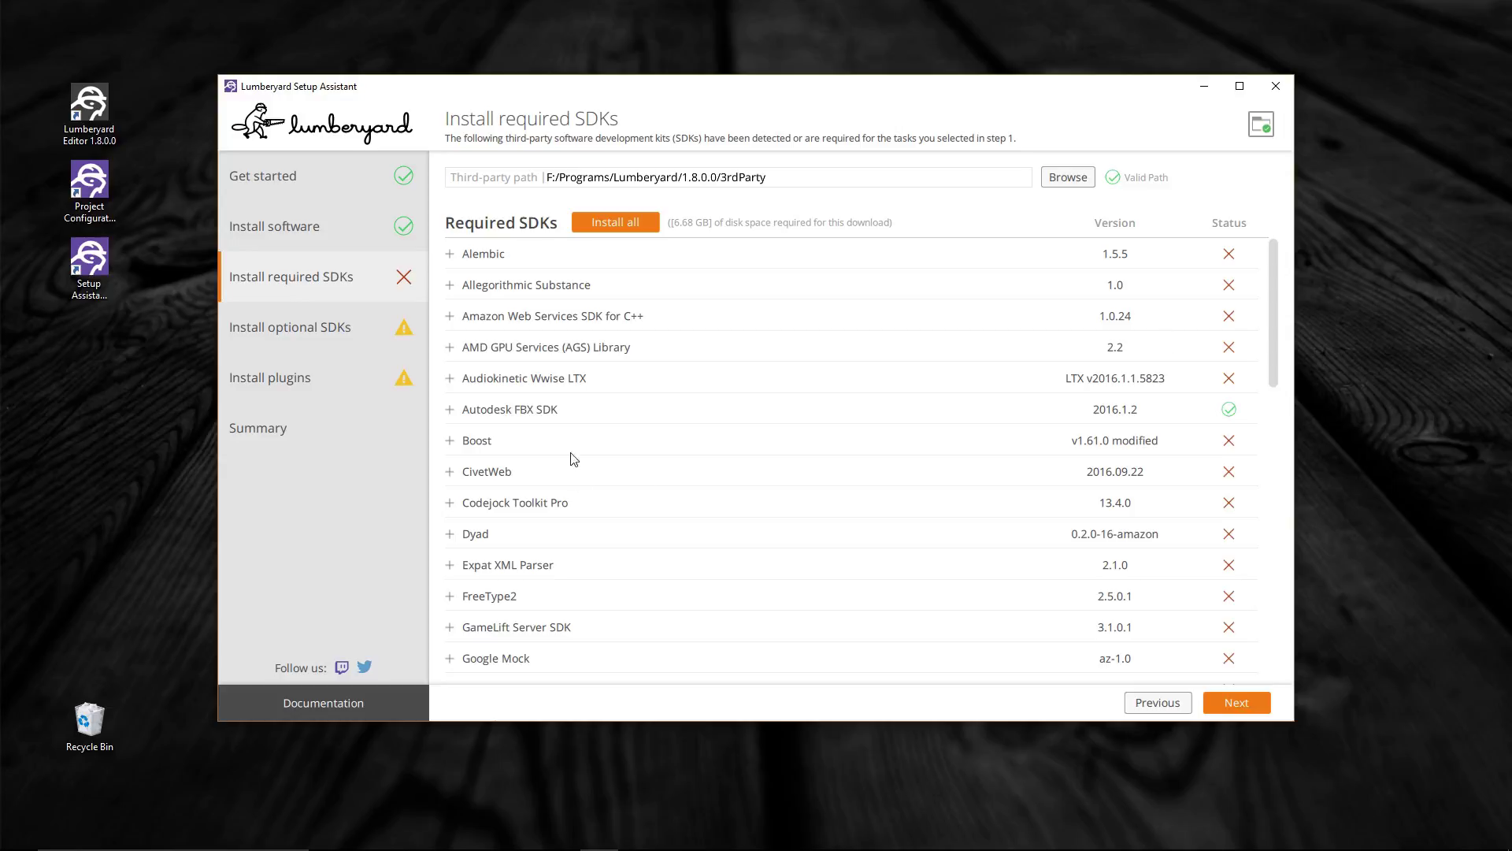
pyautogui.click(450, 409)
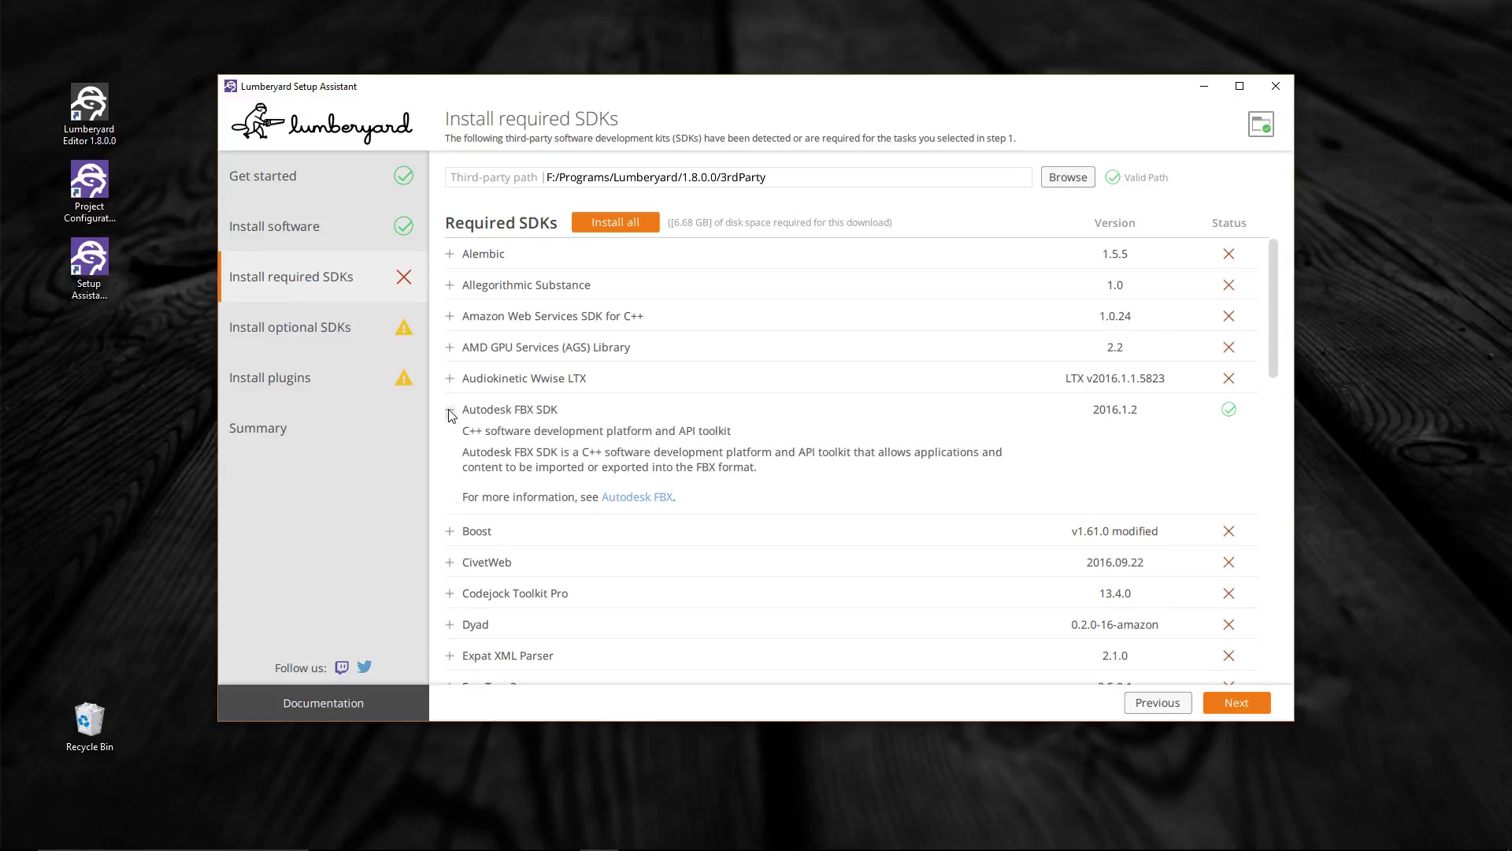
pyautogui.click(451, 414)
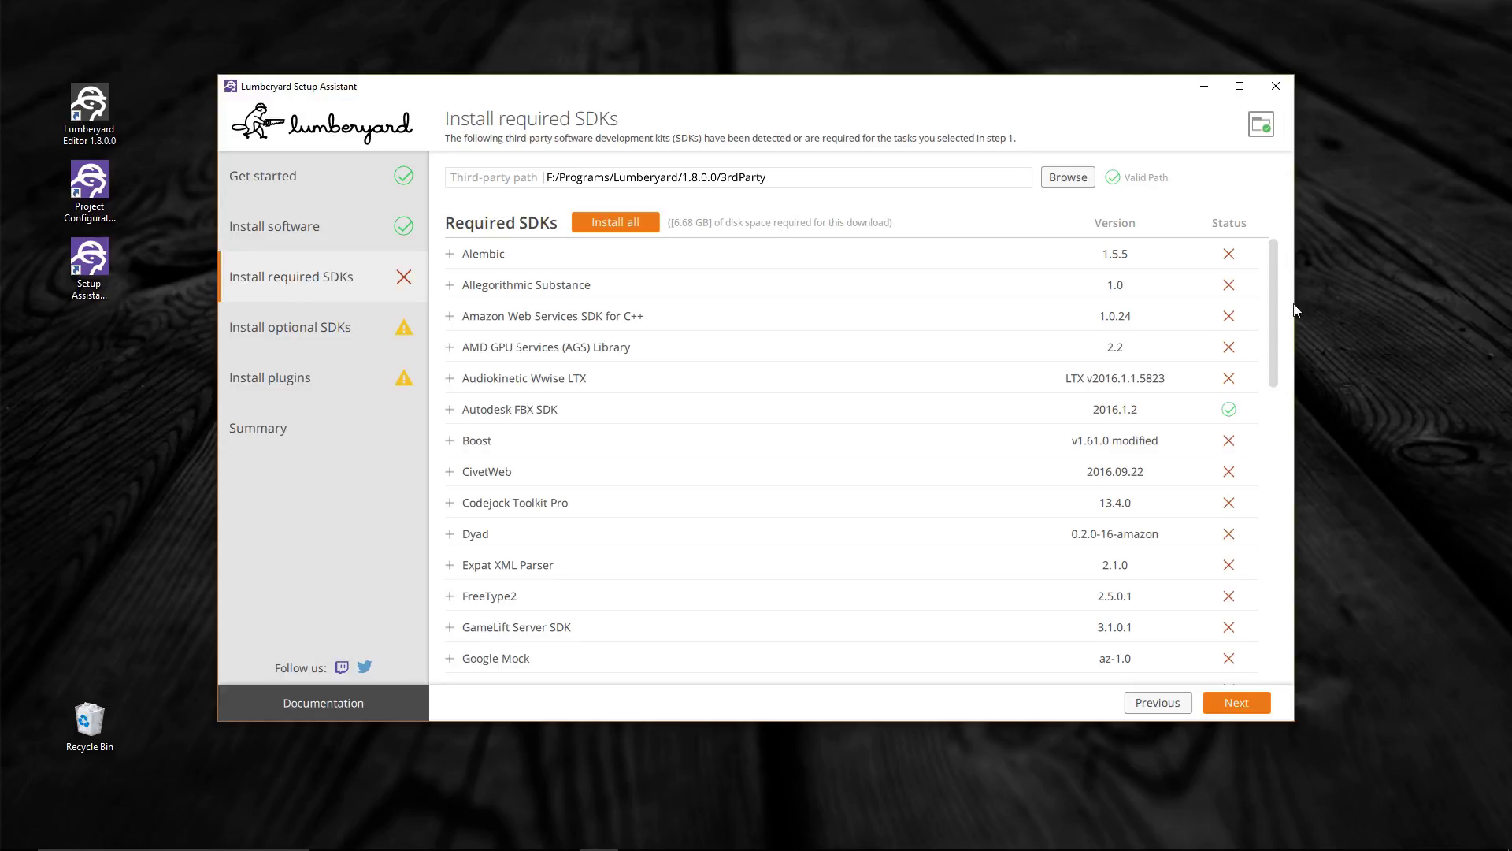
pyautogui.moveTo(1281, 306)
pyautogui.mouseDown()
pyautogui.moveTo(1271, 621)
pyautogui.moveTo(1278, 289)
pyautogui.mouseUp()
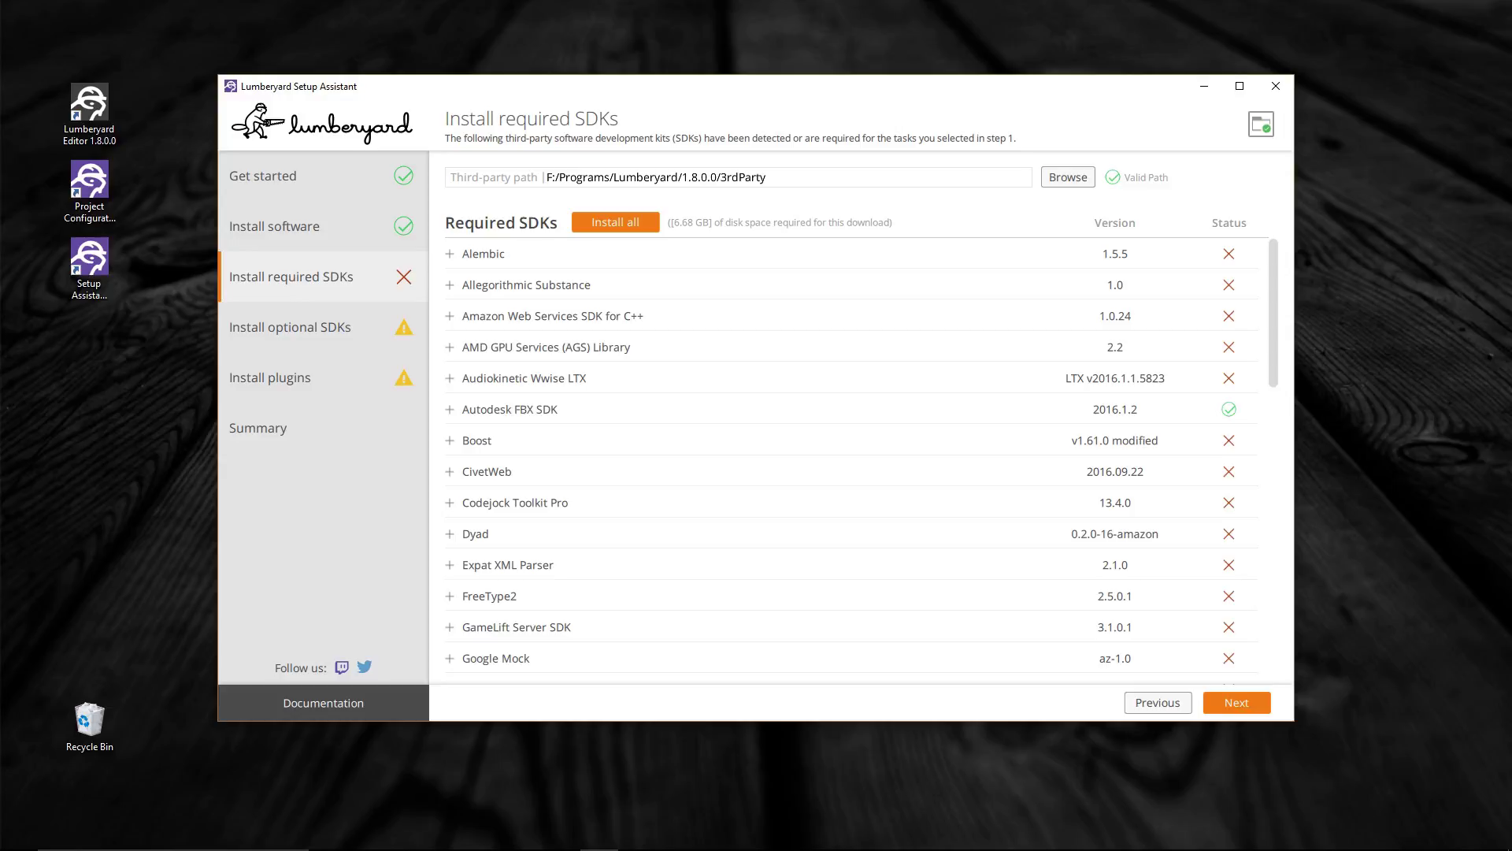
pyautogui.click(618, 224)
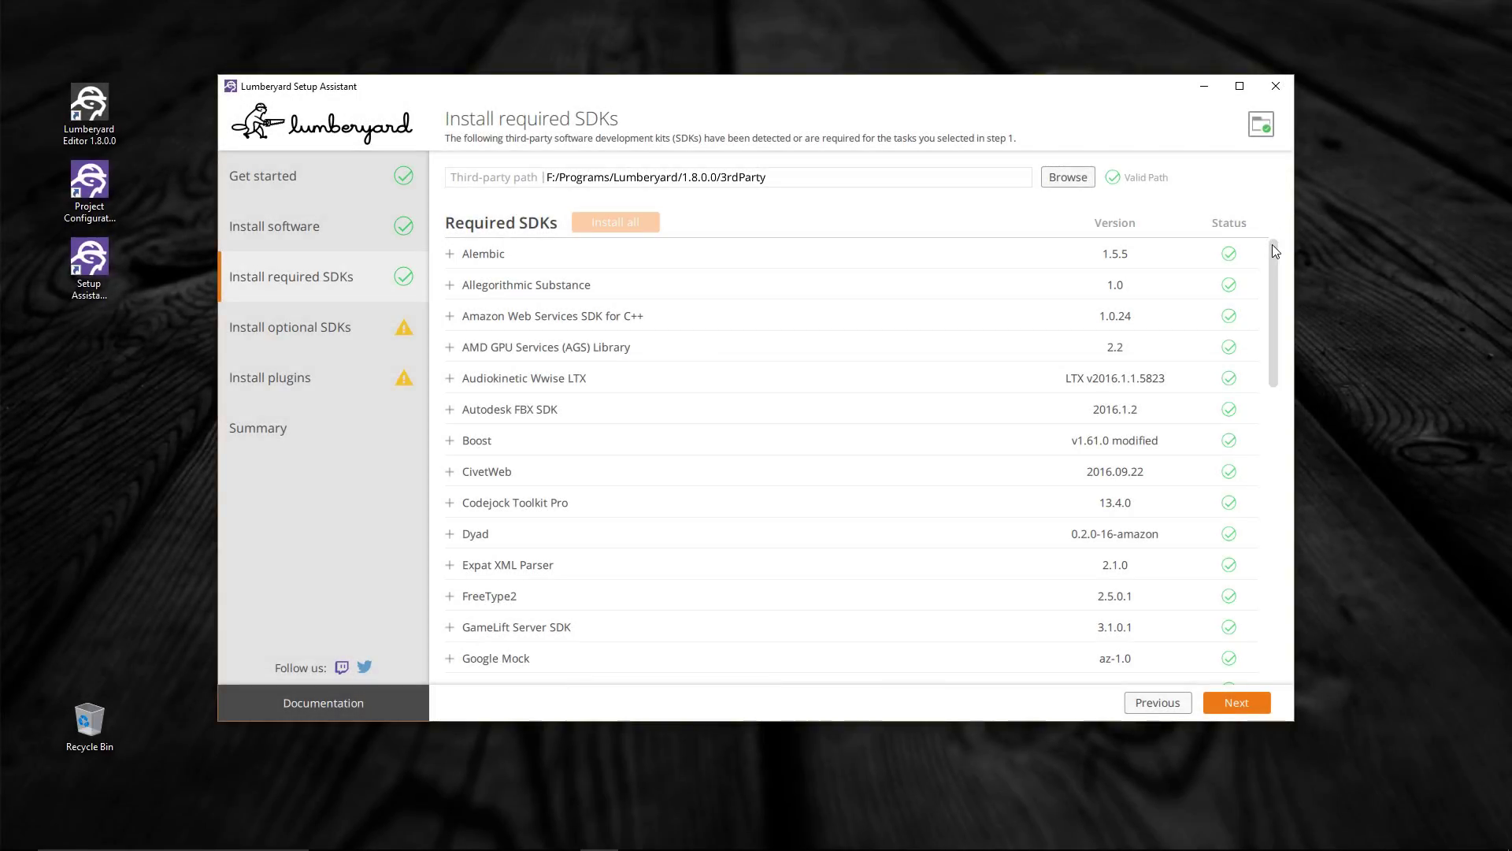
pyautogui.moveTo(1273, 248); pyautogui.dragTo(1263, 577)
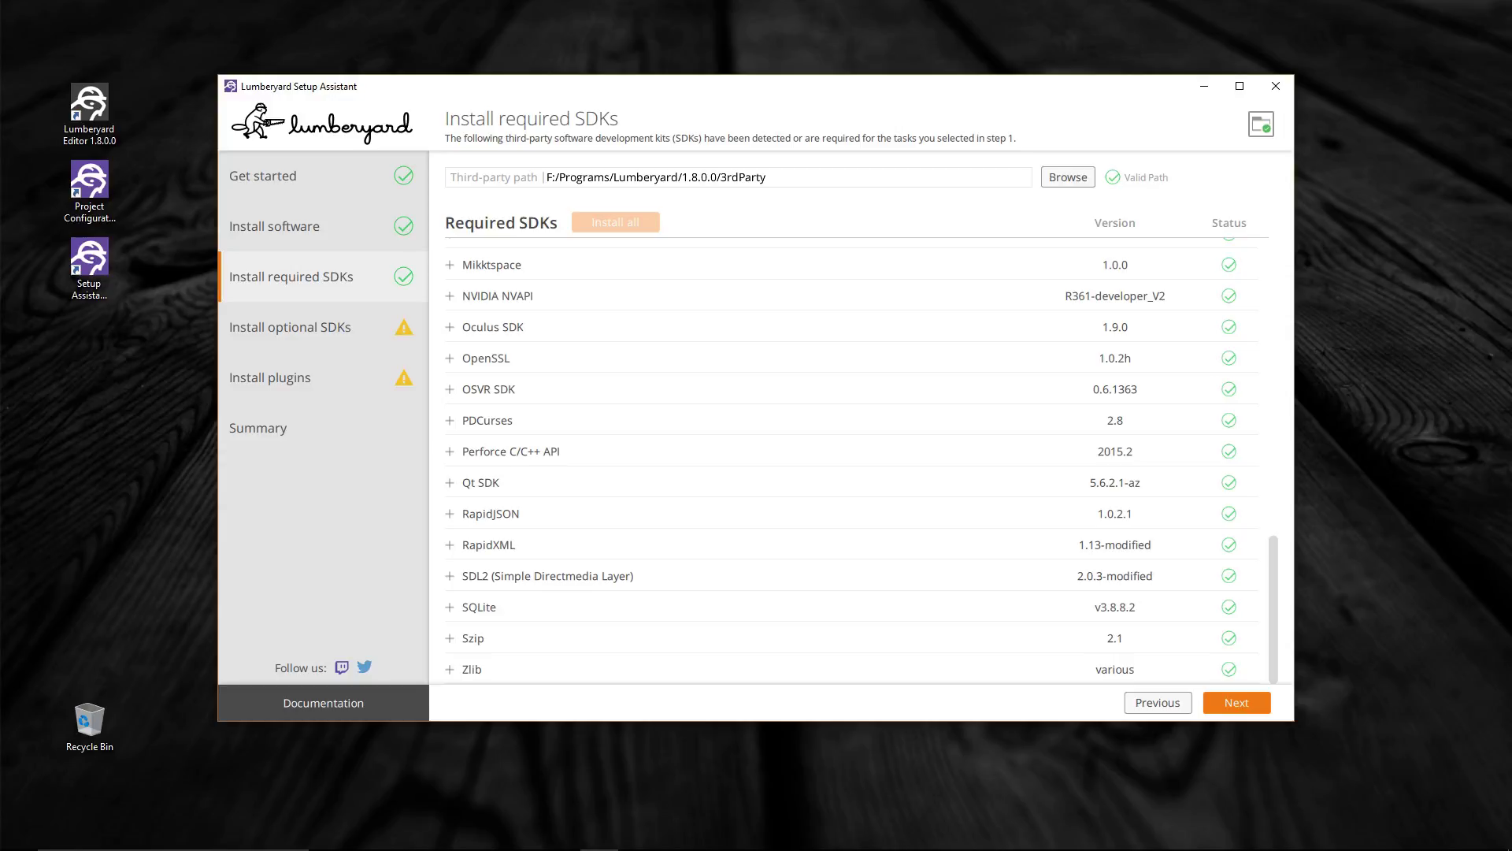
# Collapse the Clang details and proceed past the optional SDKs and plugins to the summary without installing anything.
pyautogui.click(1246, 704)
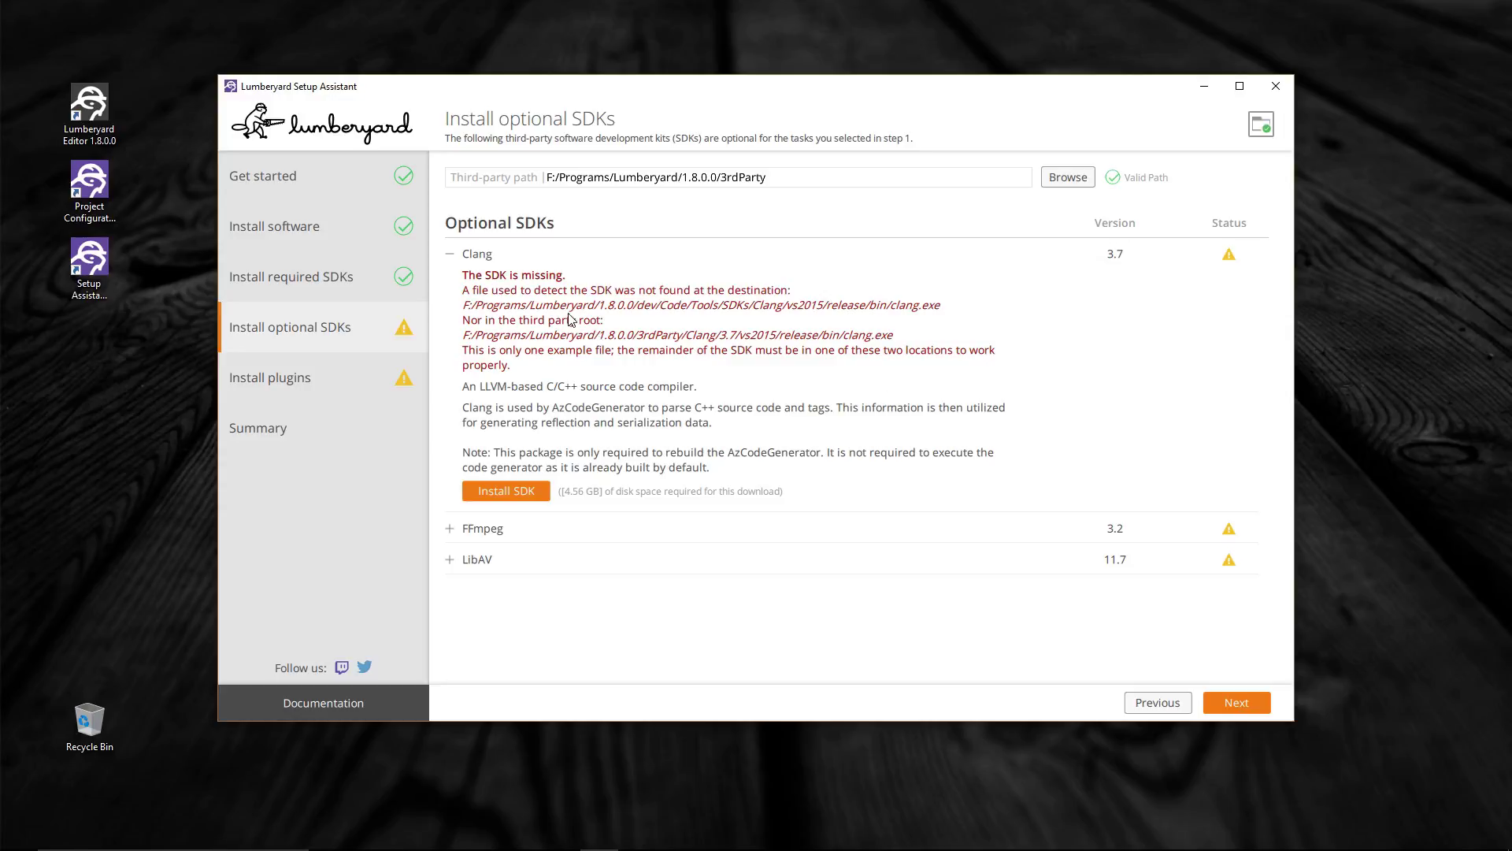
pyautogui.click(450, 255)
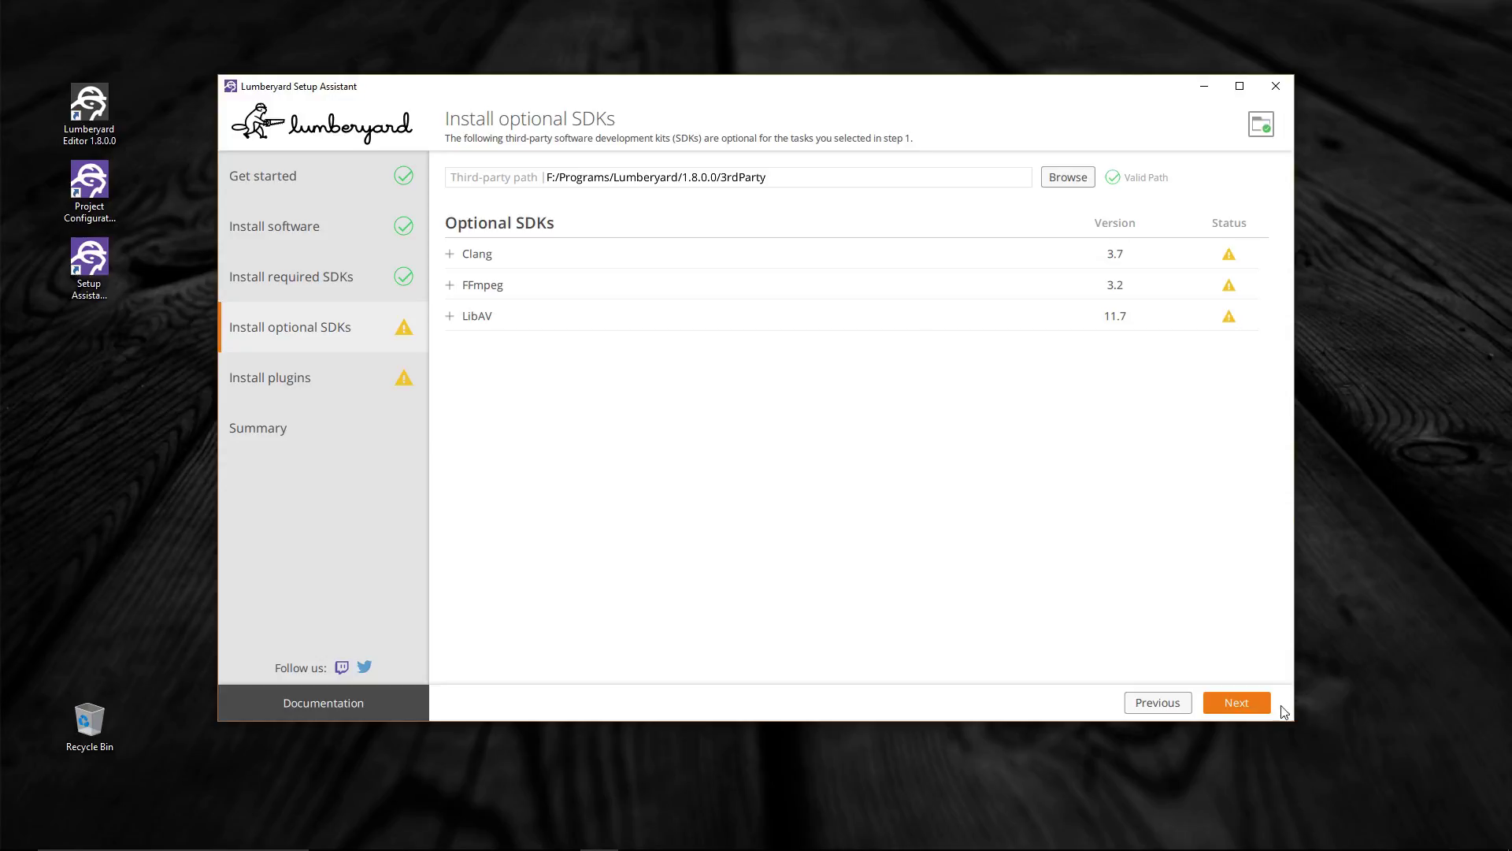
pyautogui.click(1256, 708)
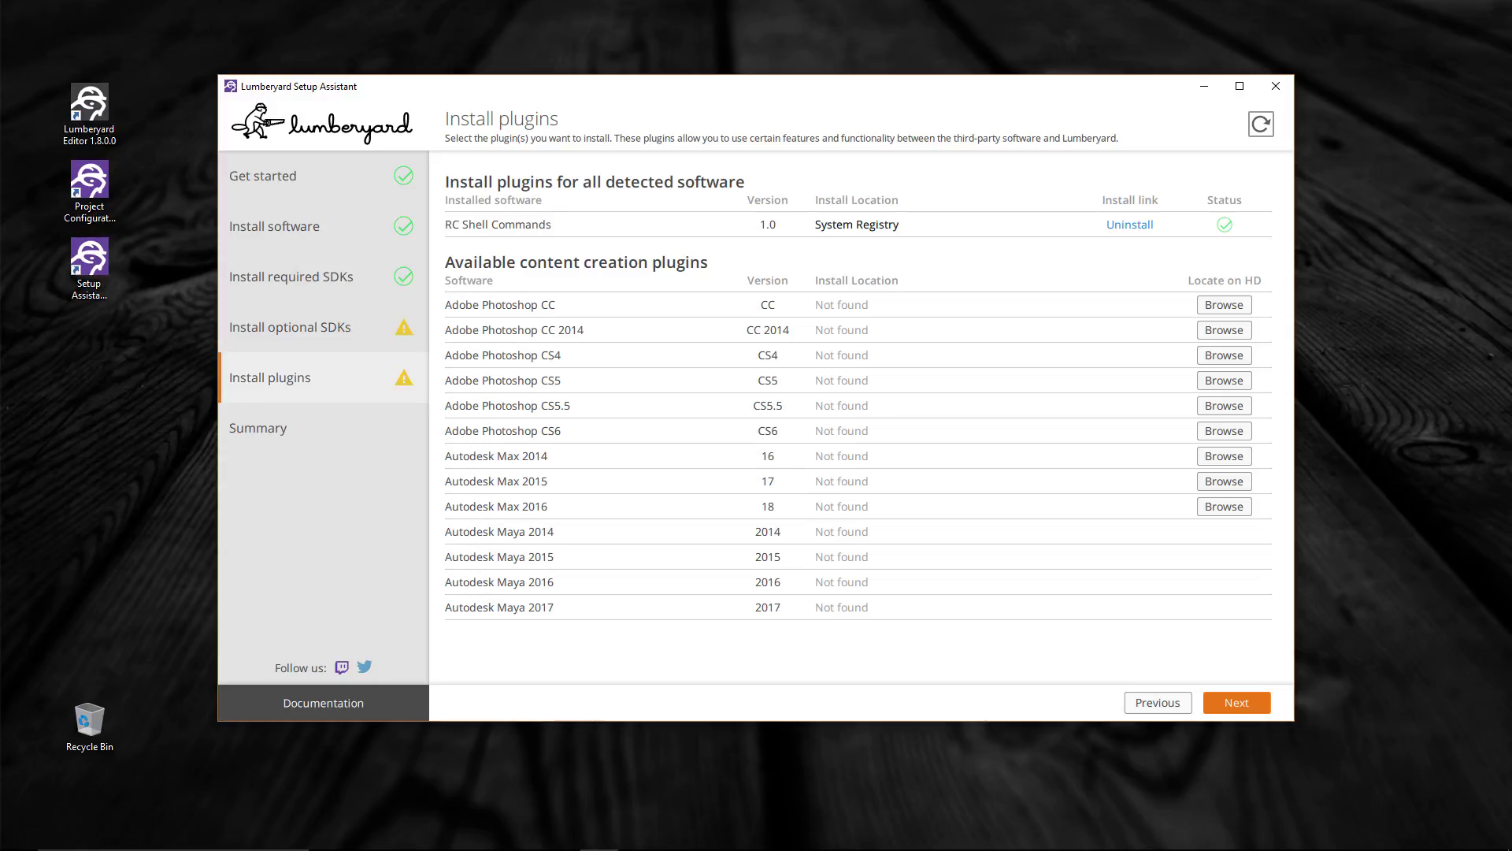
pyautogui.click(1256, 699)
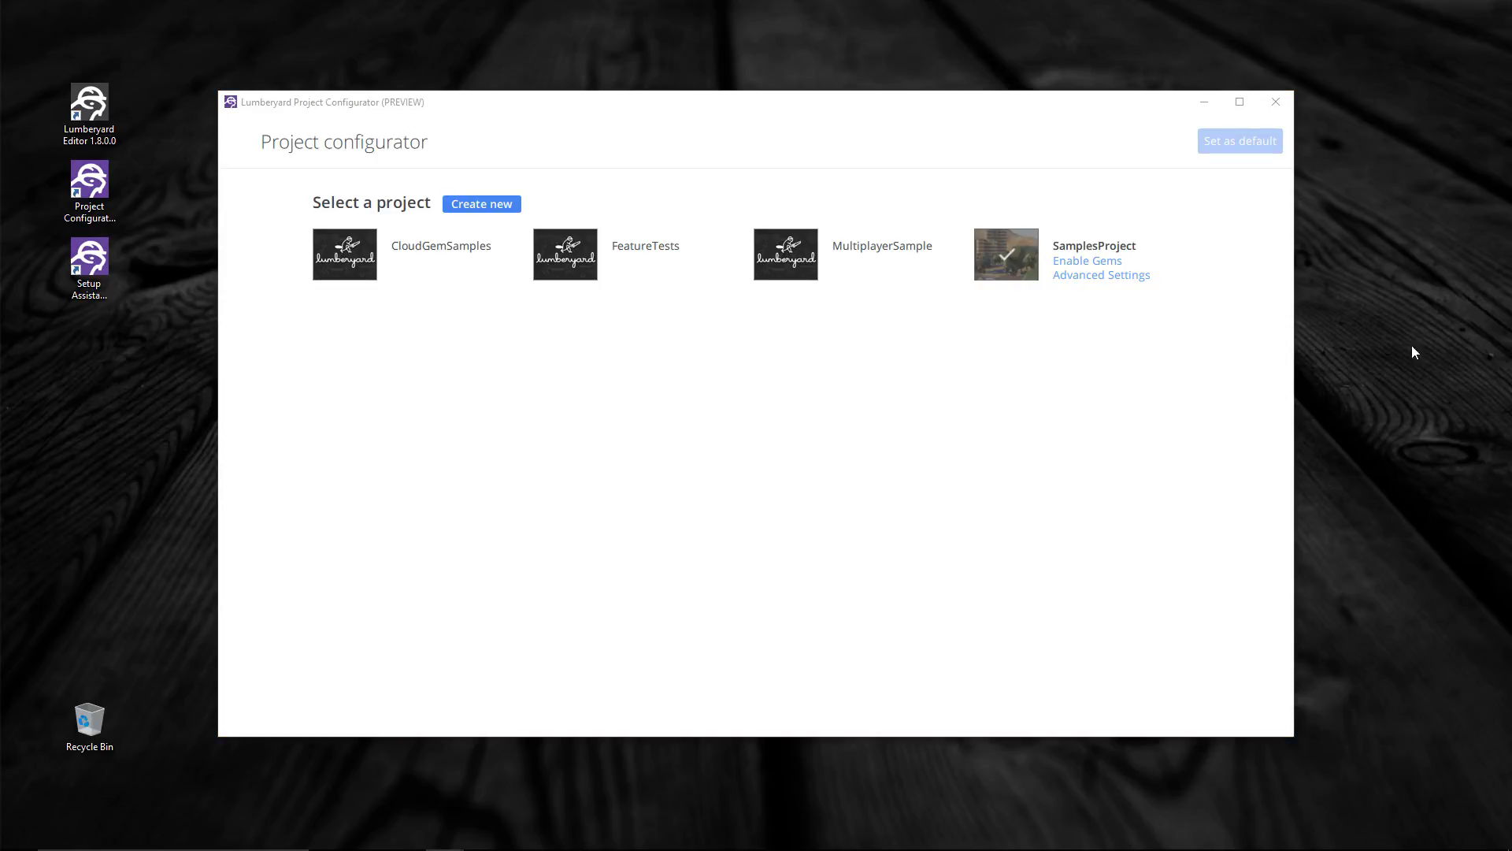
# Make FeatureTests the default project, and set SamplesProject as the default again.
pyautogui.click(563, 264)
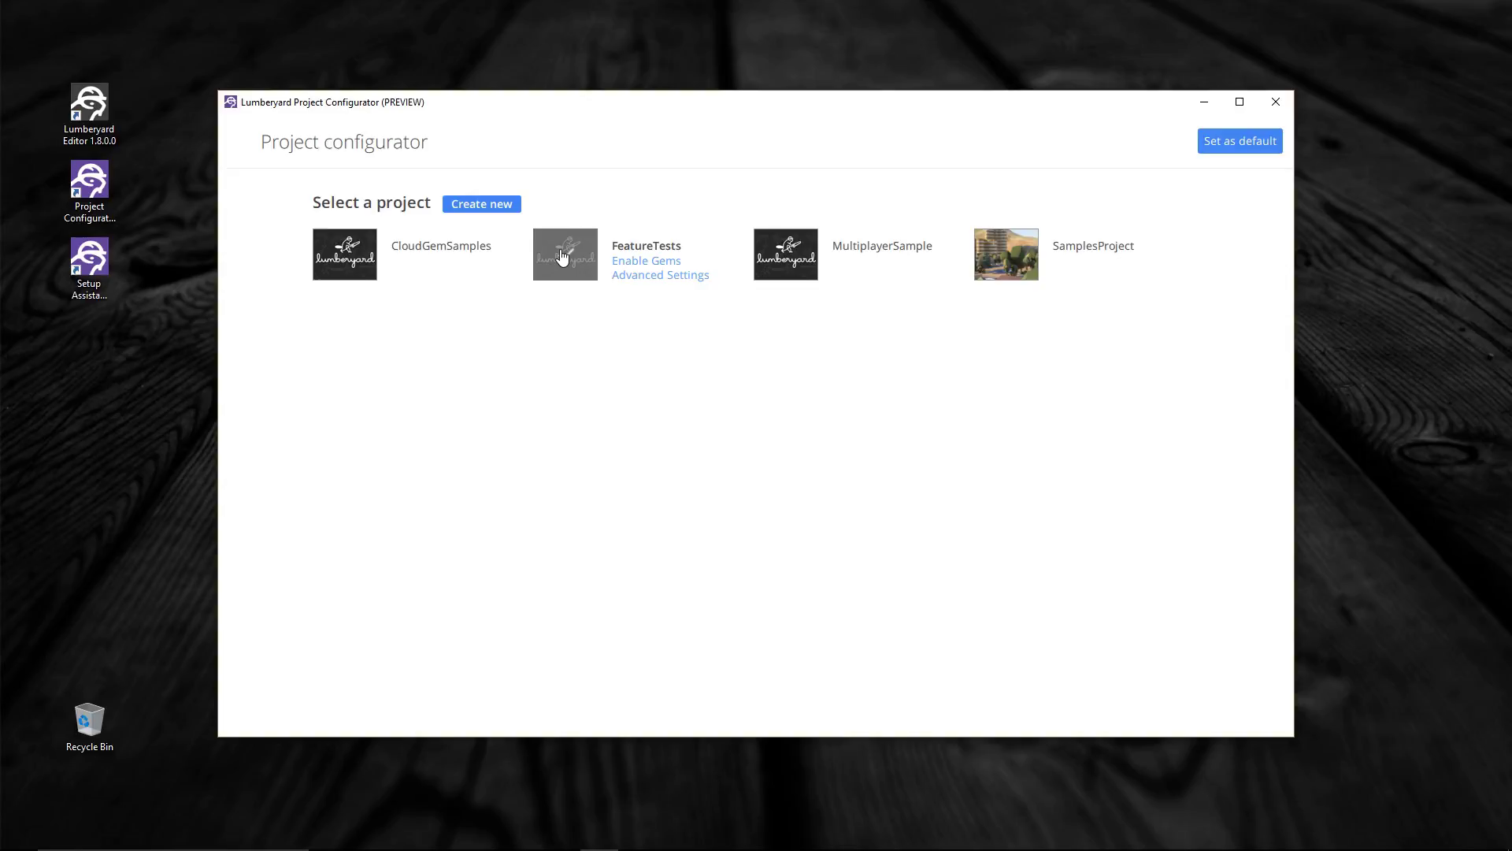
pyautogui.click(1237, 145)
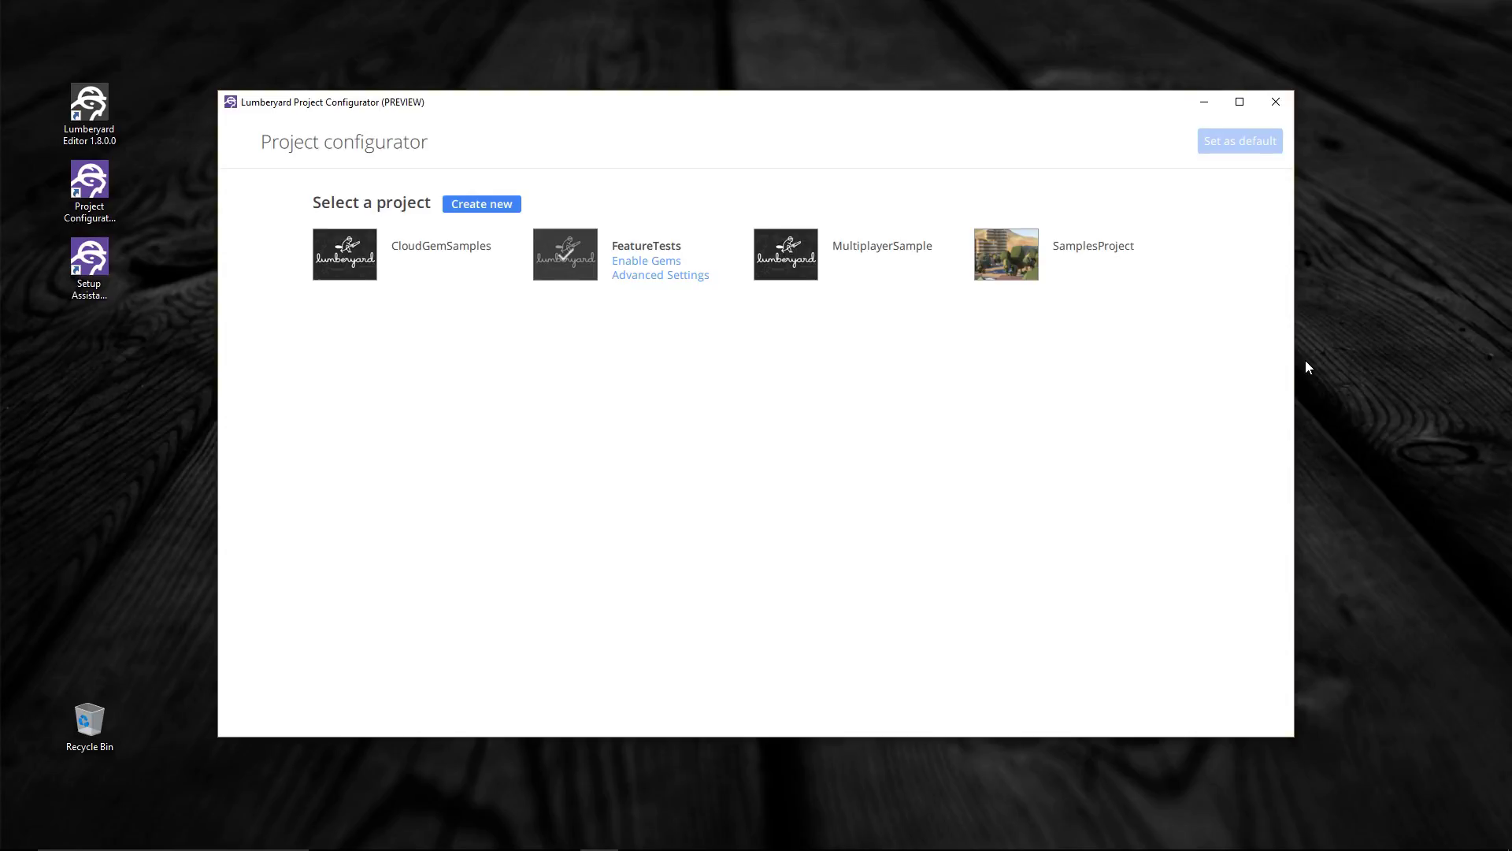
pyautogui.click(1007, 254)
pyautogui.click(1233, 146)
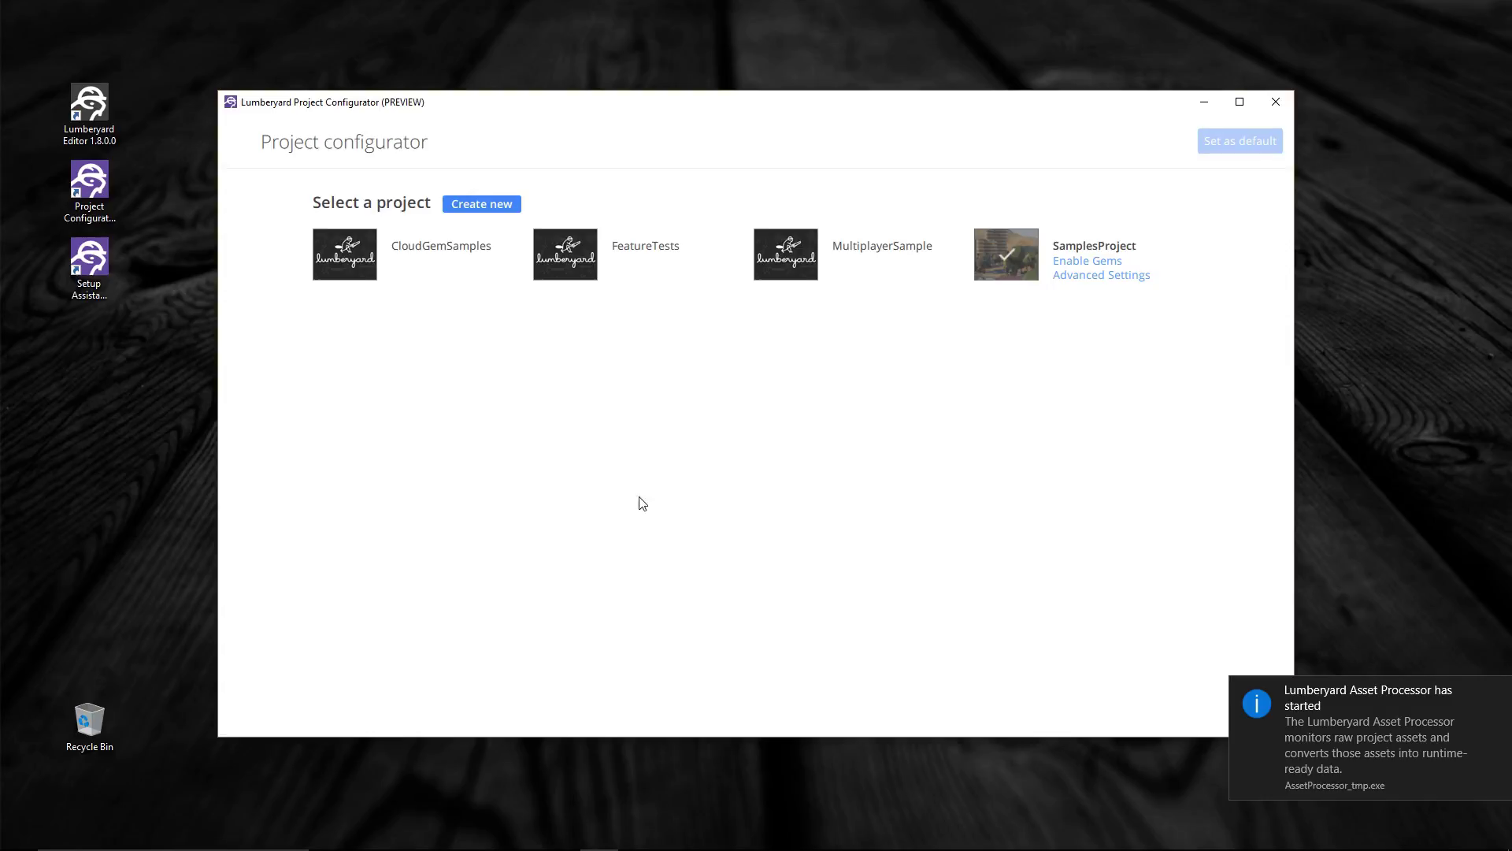
# Open the form for creating a new project and cancel it.
pyautogui.click(482, 204)
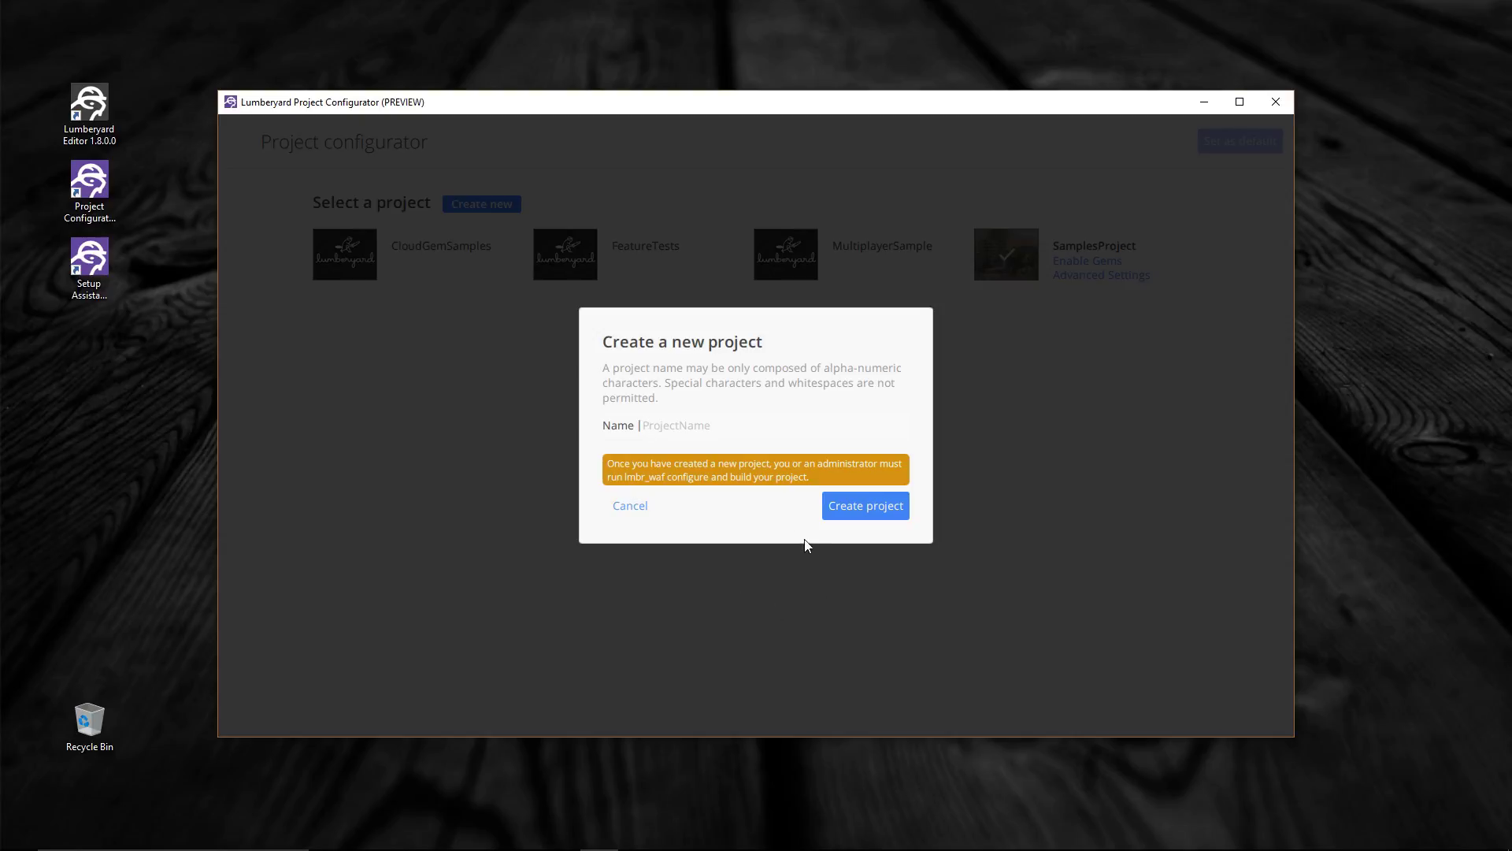
pyautogui.click(640, 510)
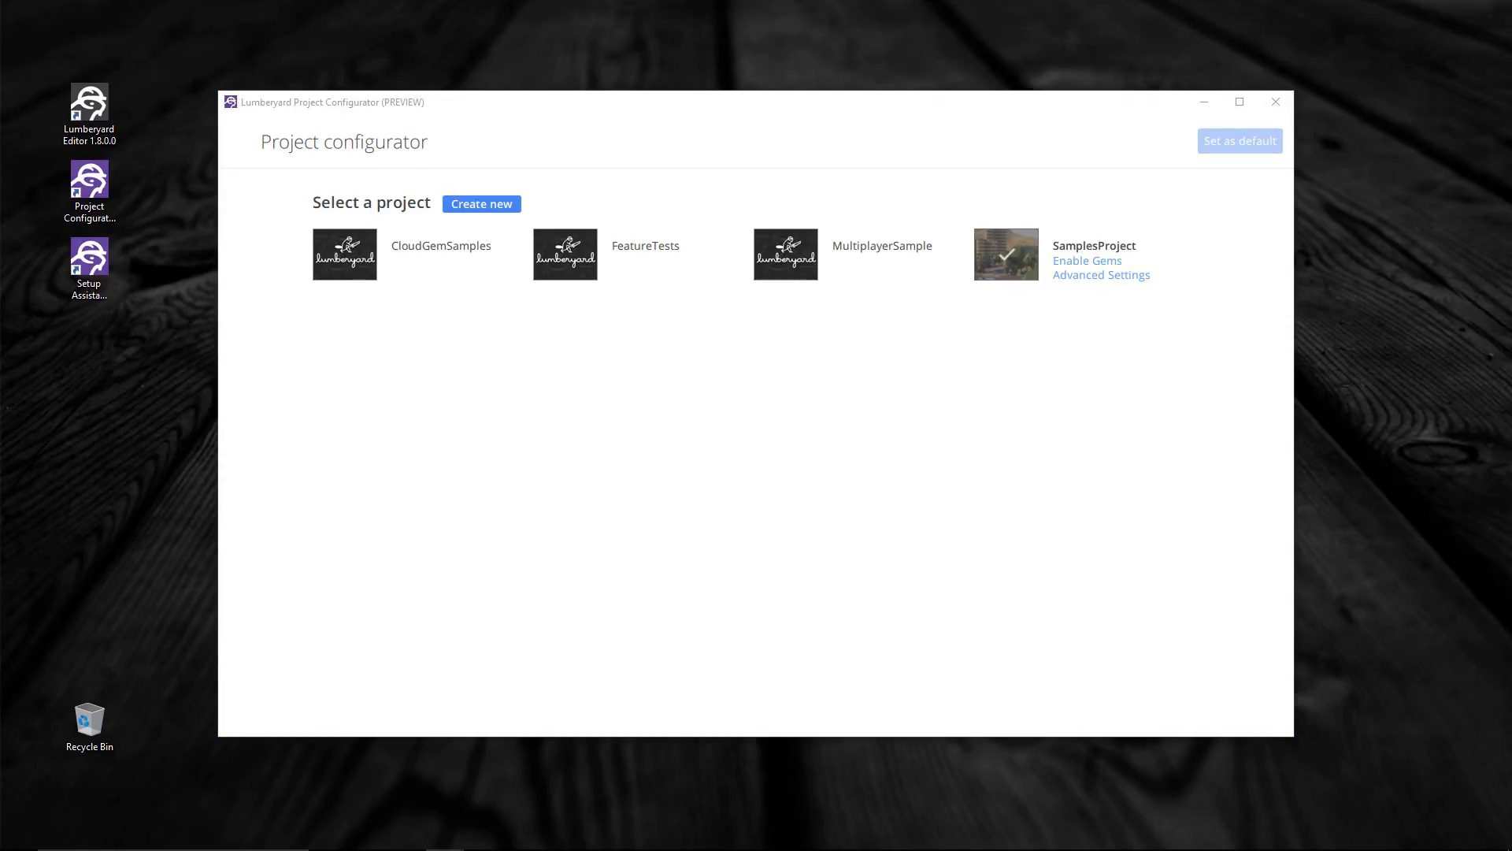
# Close the Project Configurator and open the dev folder of the Lumberyard 1.8.0.0 installation in File Explorer.
pyautogui.click(1278, 103)
pyautogui.click(1067, 247)
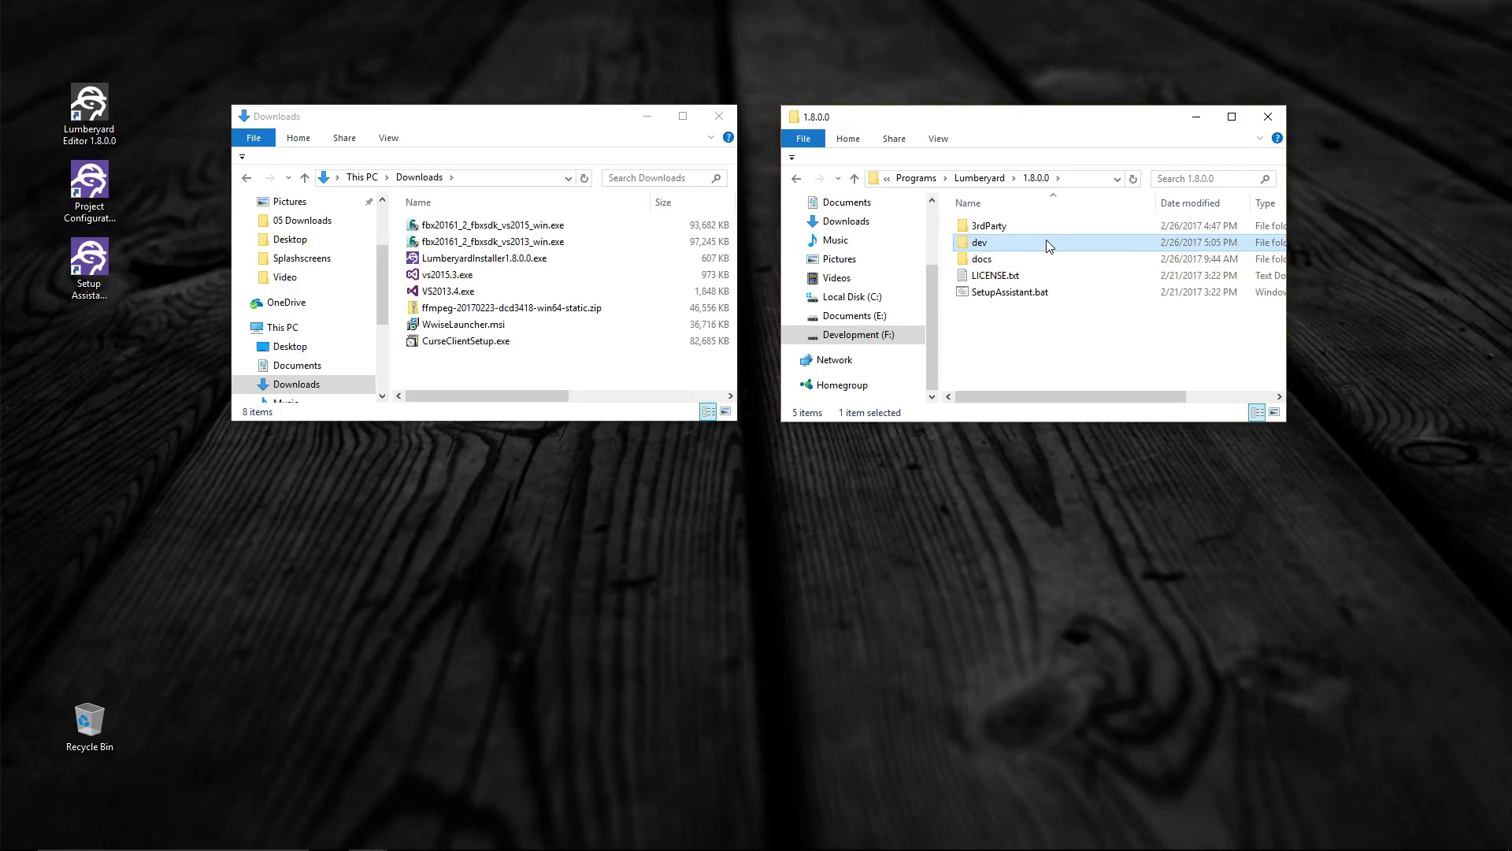
pyautogui.doubleClick(1049, 246)
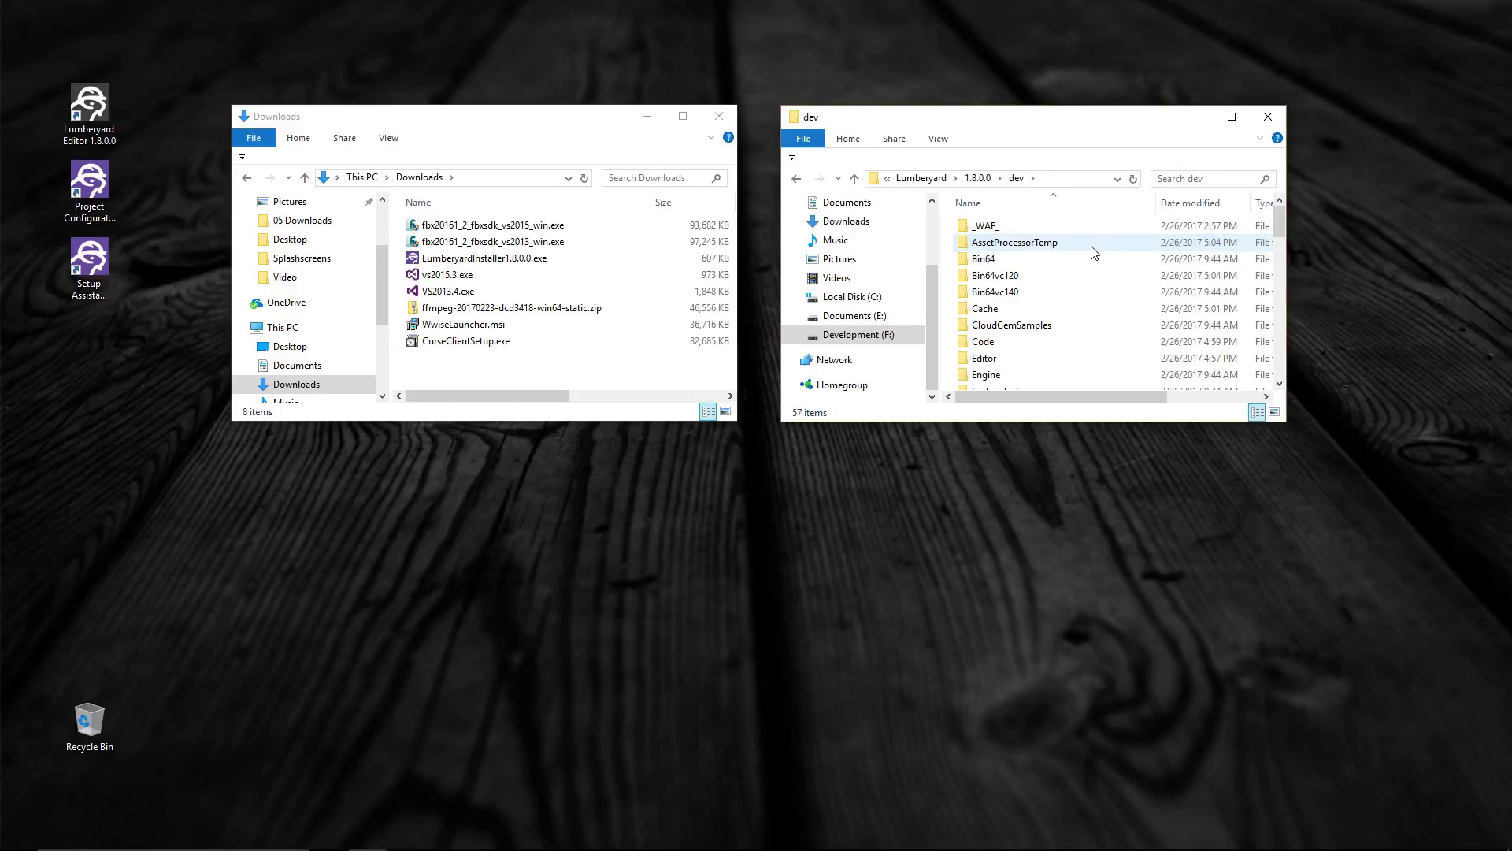
# Delete the SamplesProject folder from the dev folder.
pyautogui.scroll(-3, 1091, 249)
pyautogui.scroll(-2, 1092, 251)
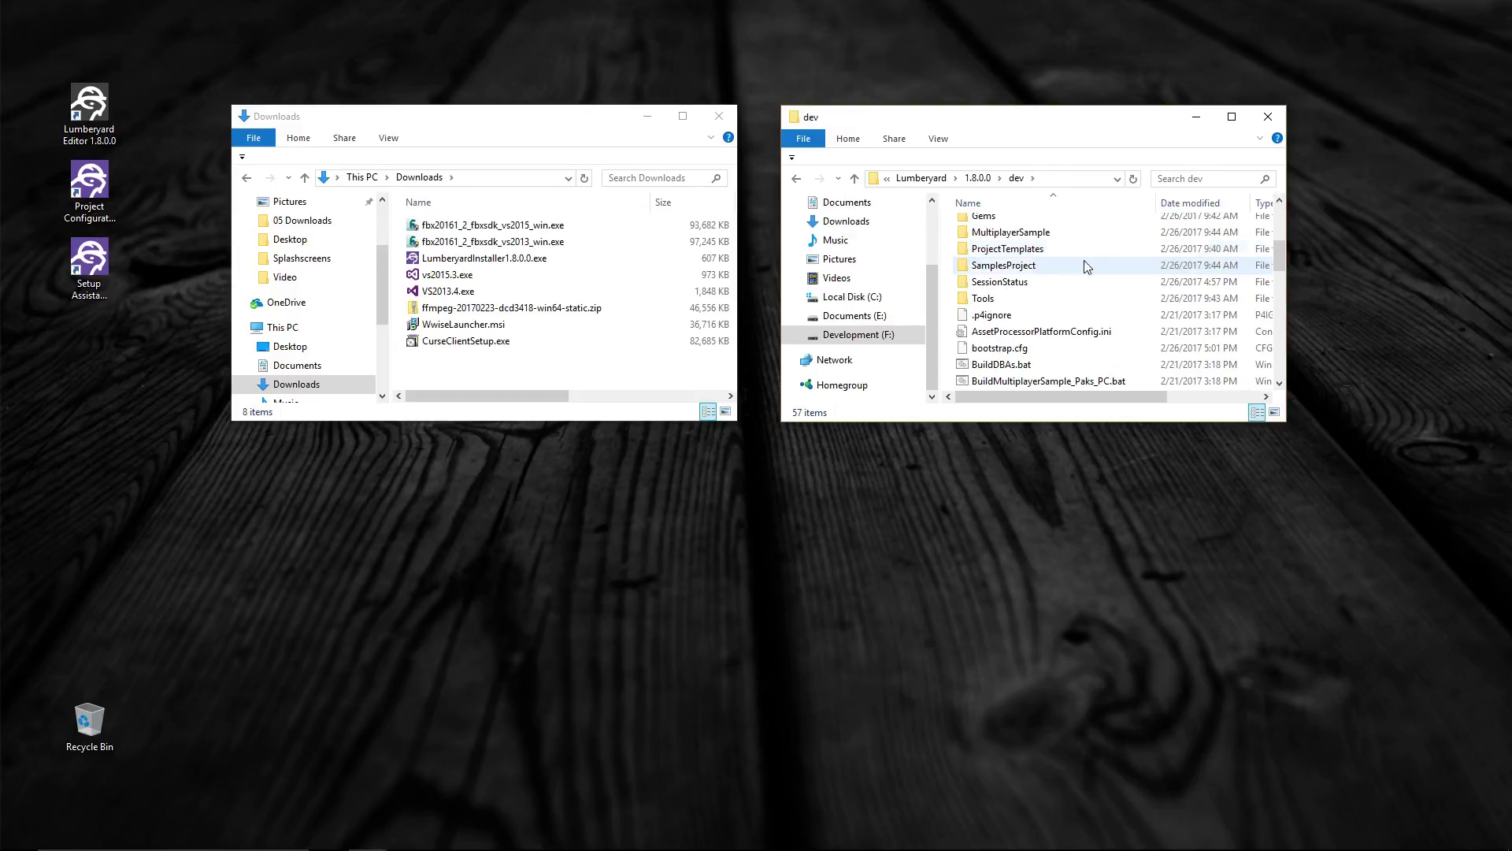
pyautogui.click(1081, 267)
pyautogui.rightClick(1081, 266)
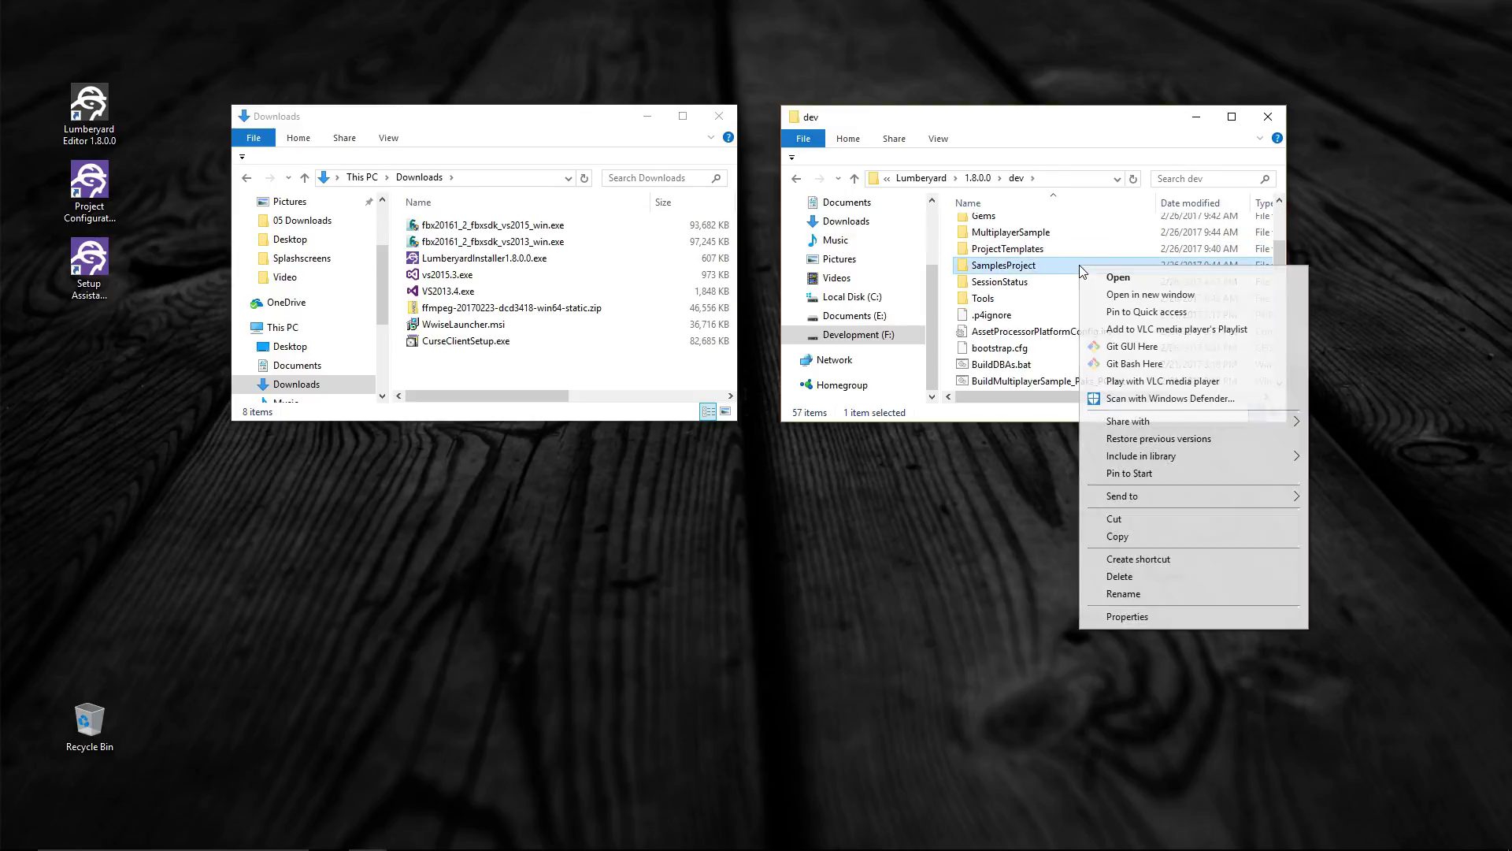
pyautogui.click(1132, 576)
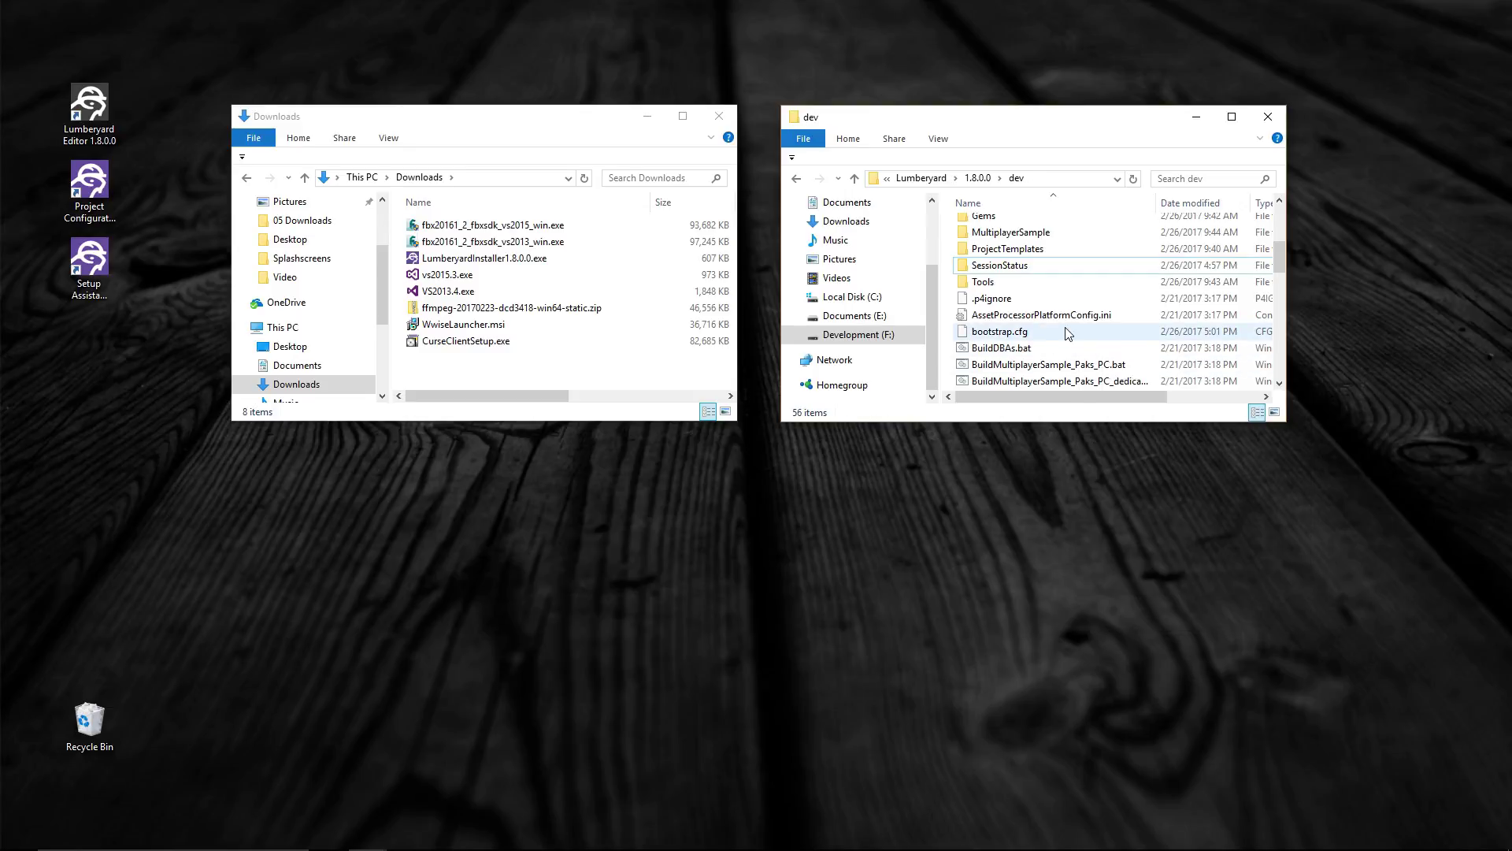
# Open the Code folder inside dev and delete its SamplesProject folder.
pyautogui.scroll(2, 1071, 309)
pyautogui.click(1057, 239)
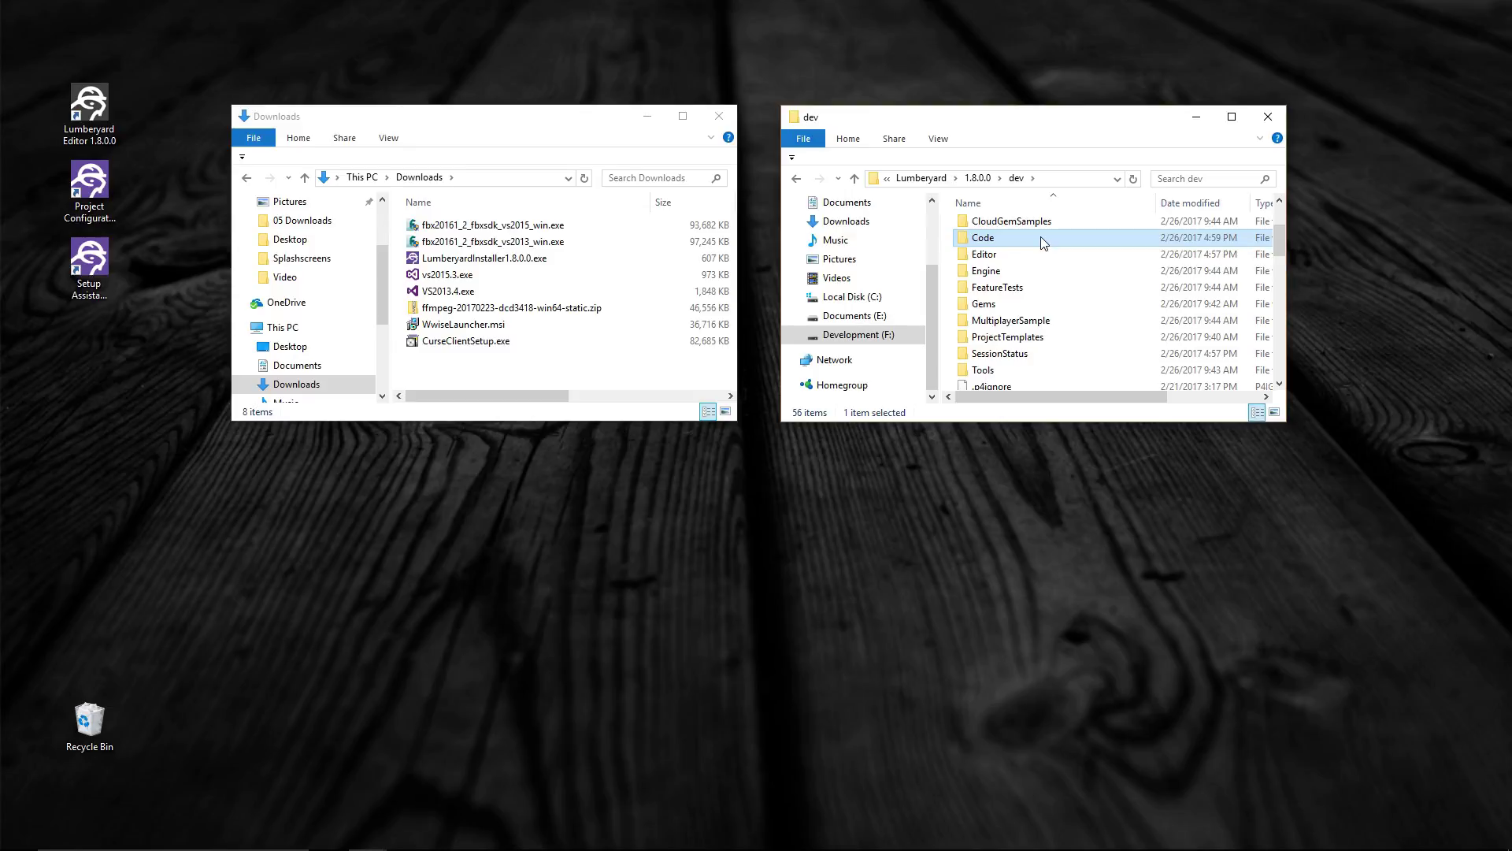
pyautogui.doubleClick(1041, 237)
pyautogui.scroll(-2, 1042, 240)
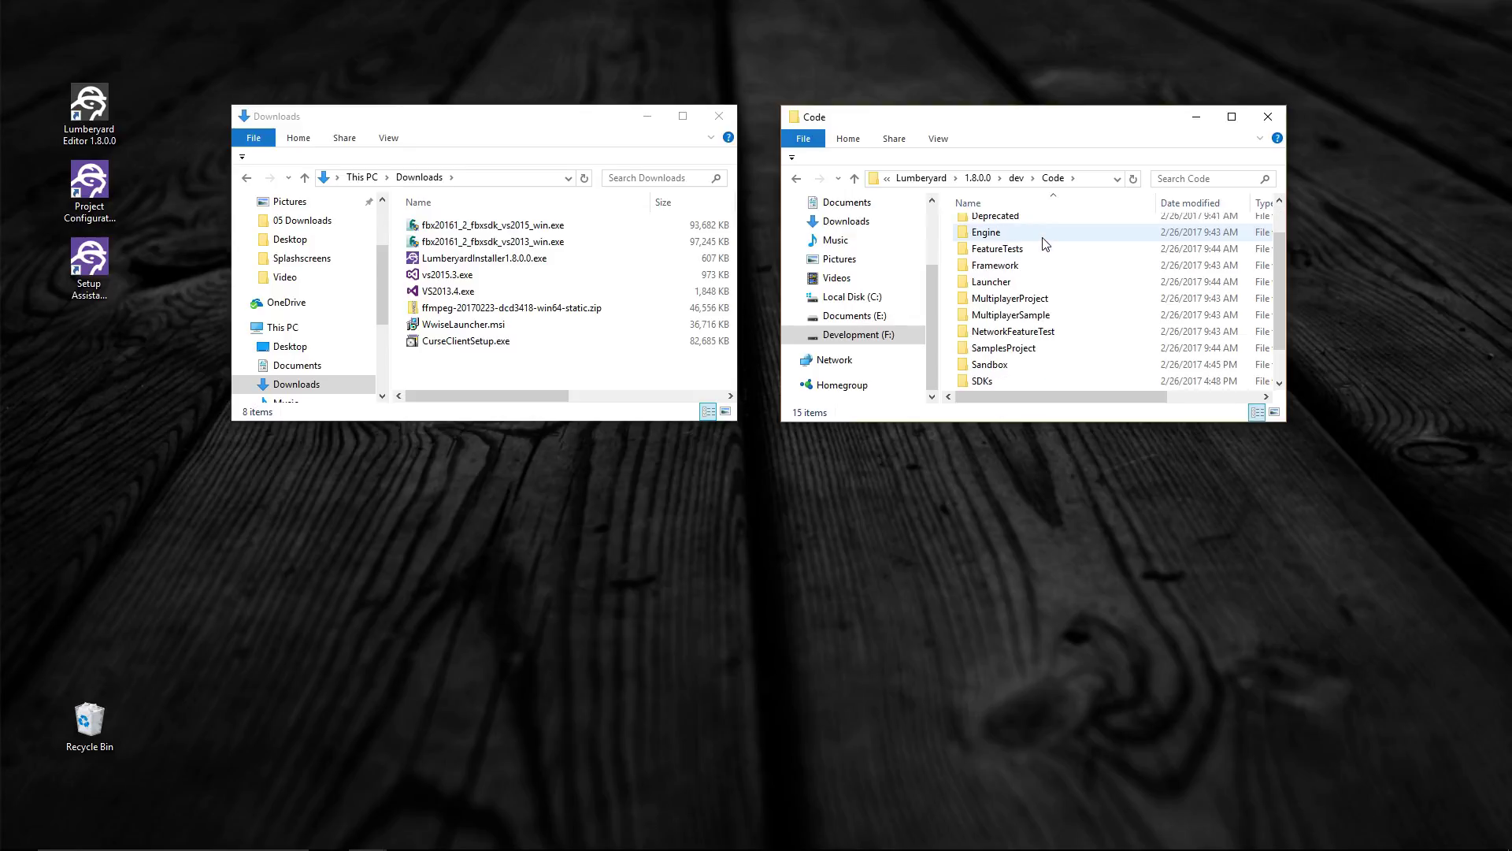
pyautogui.rightClick(1052, 319)
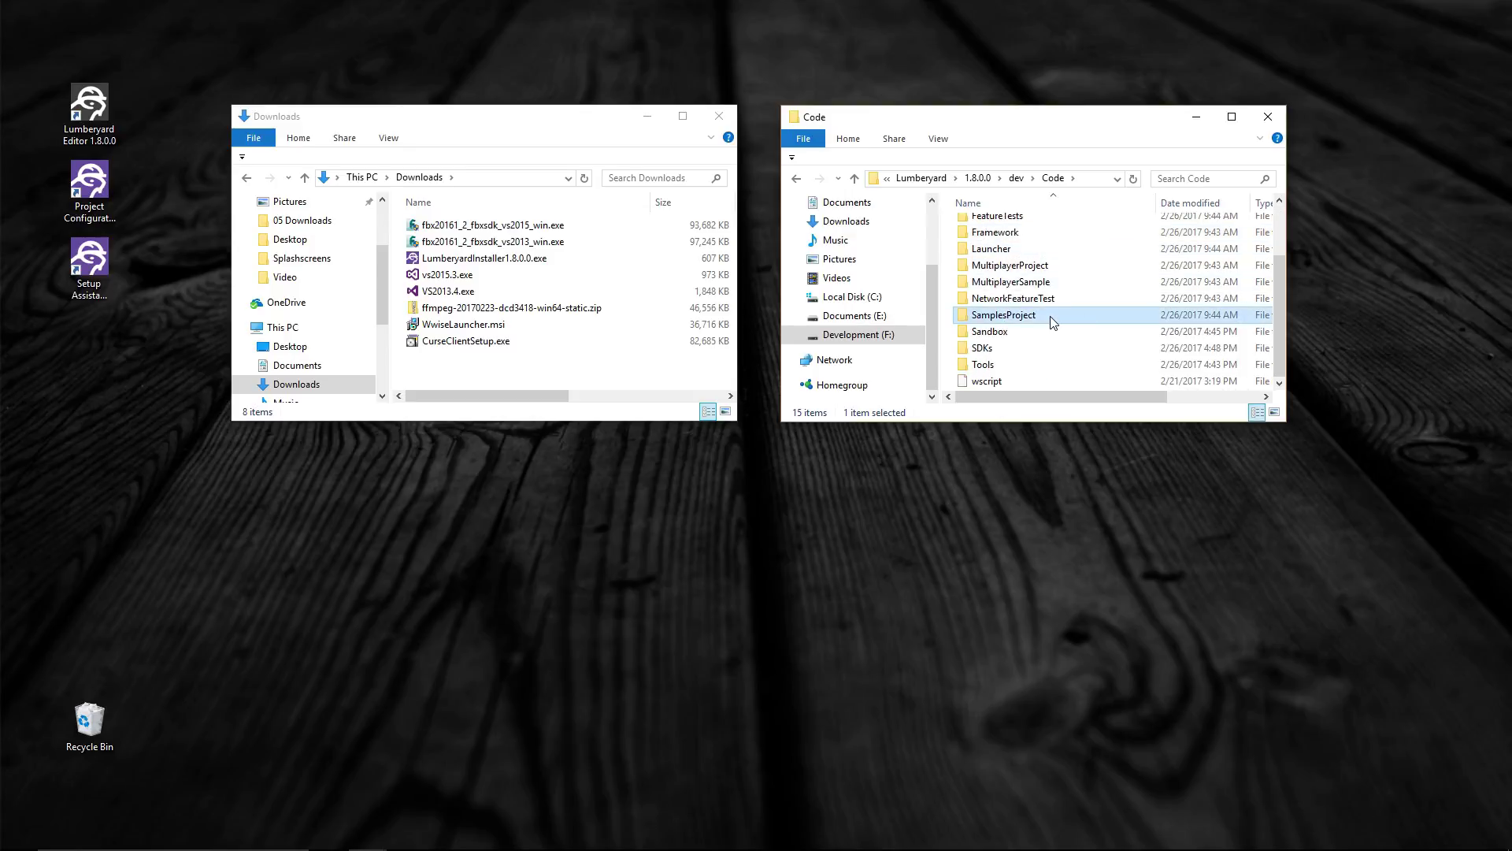
pyautogui.click(1095, 628)
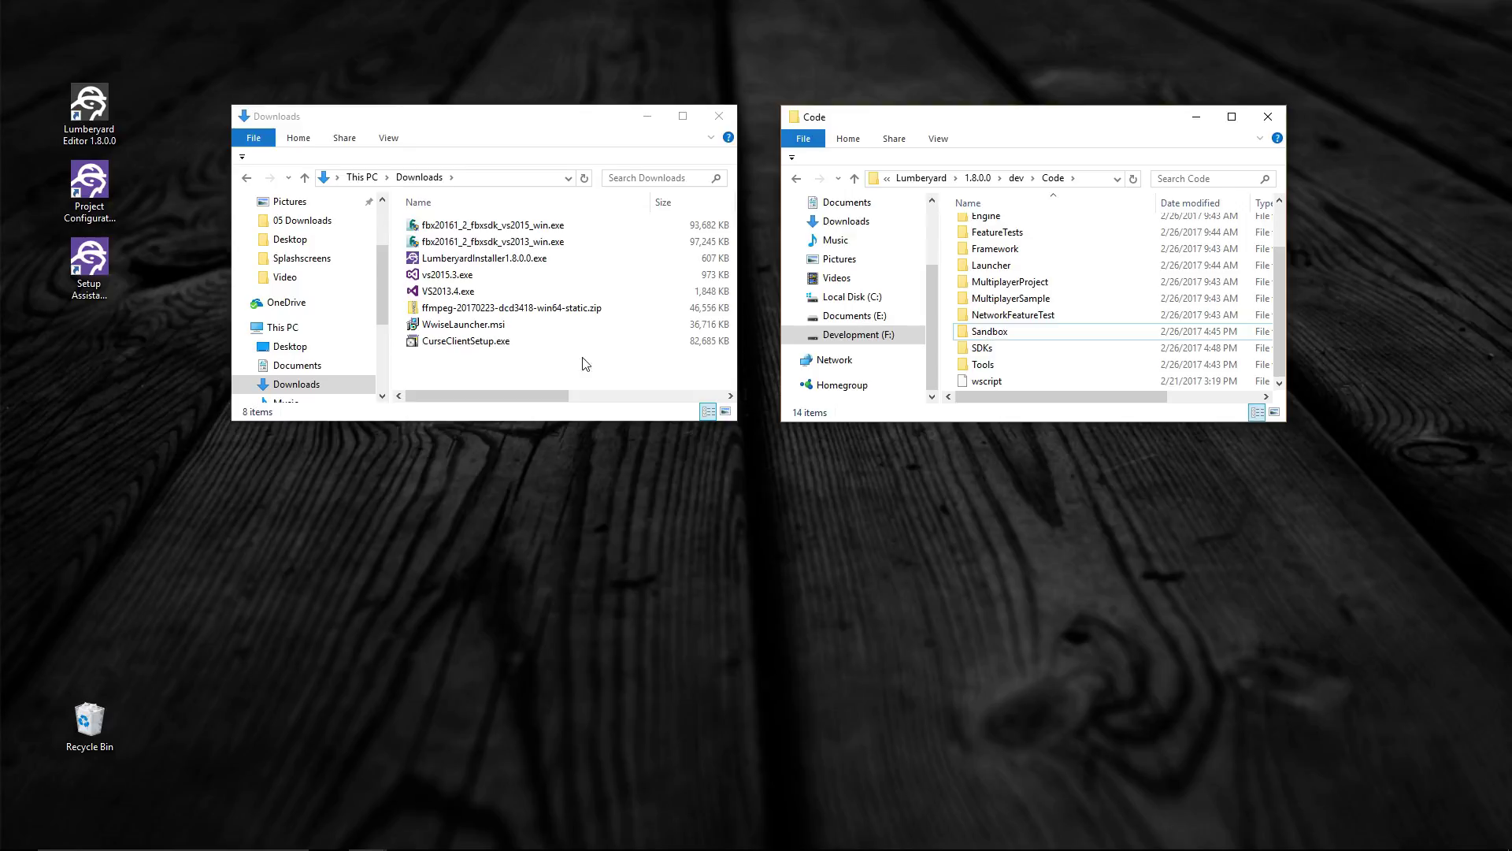
pyautogui.click(91, 173)
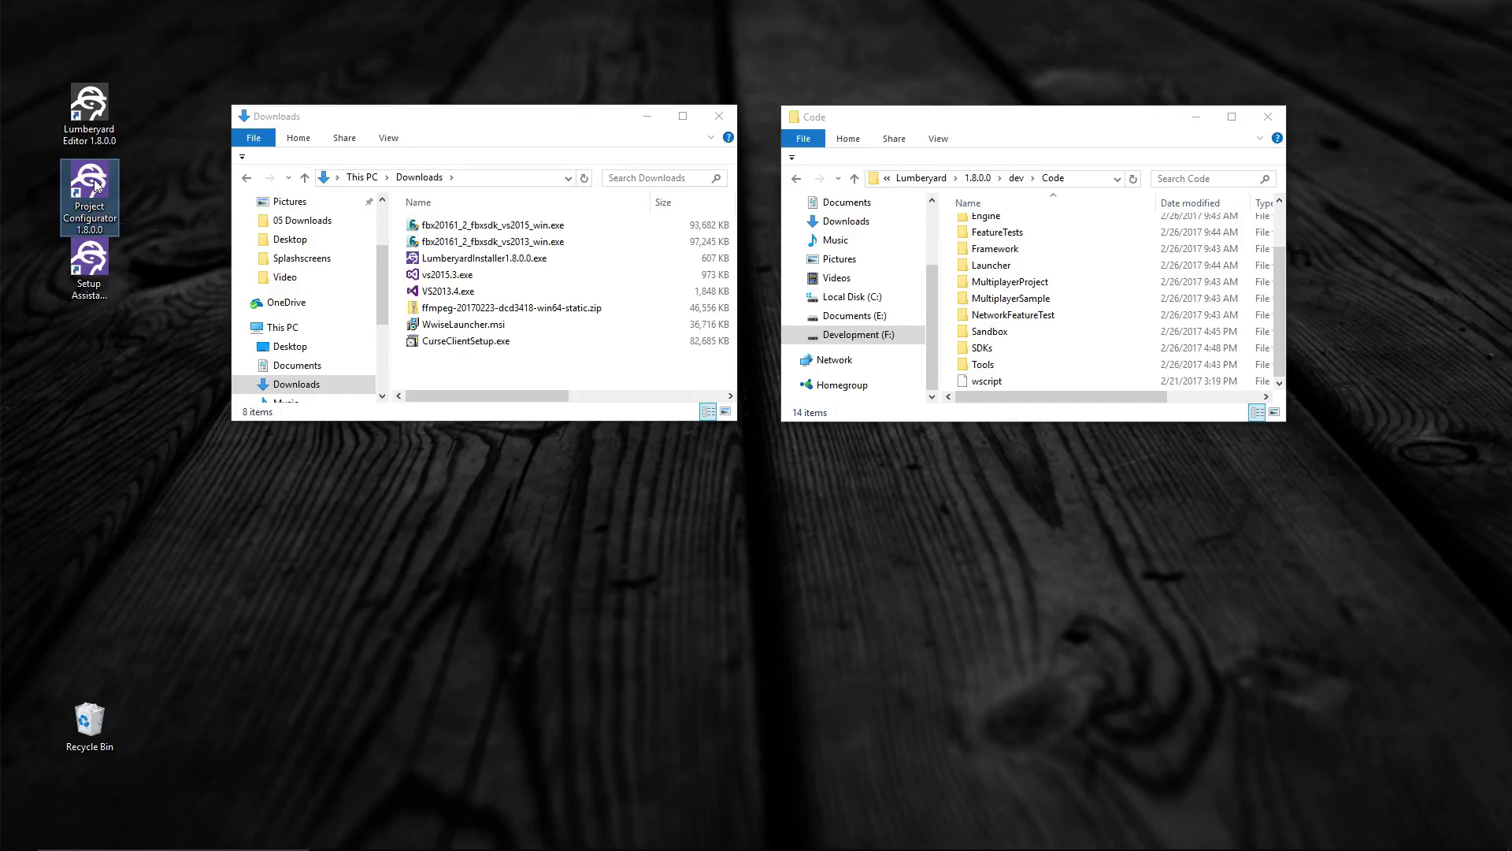
pyautogui.click(157, 216)
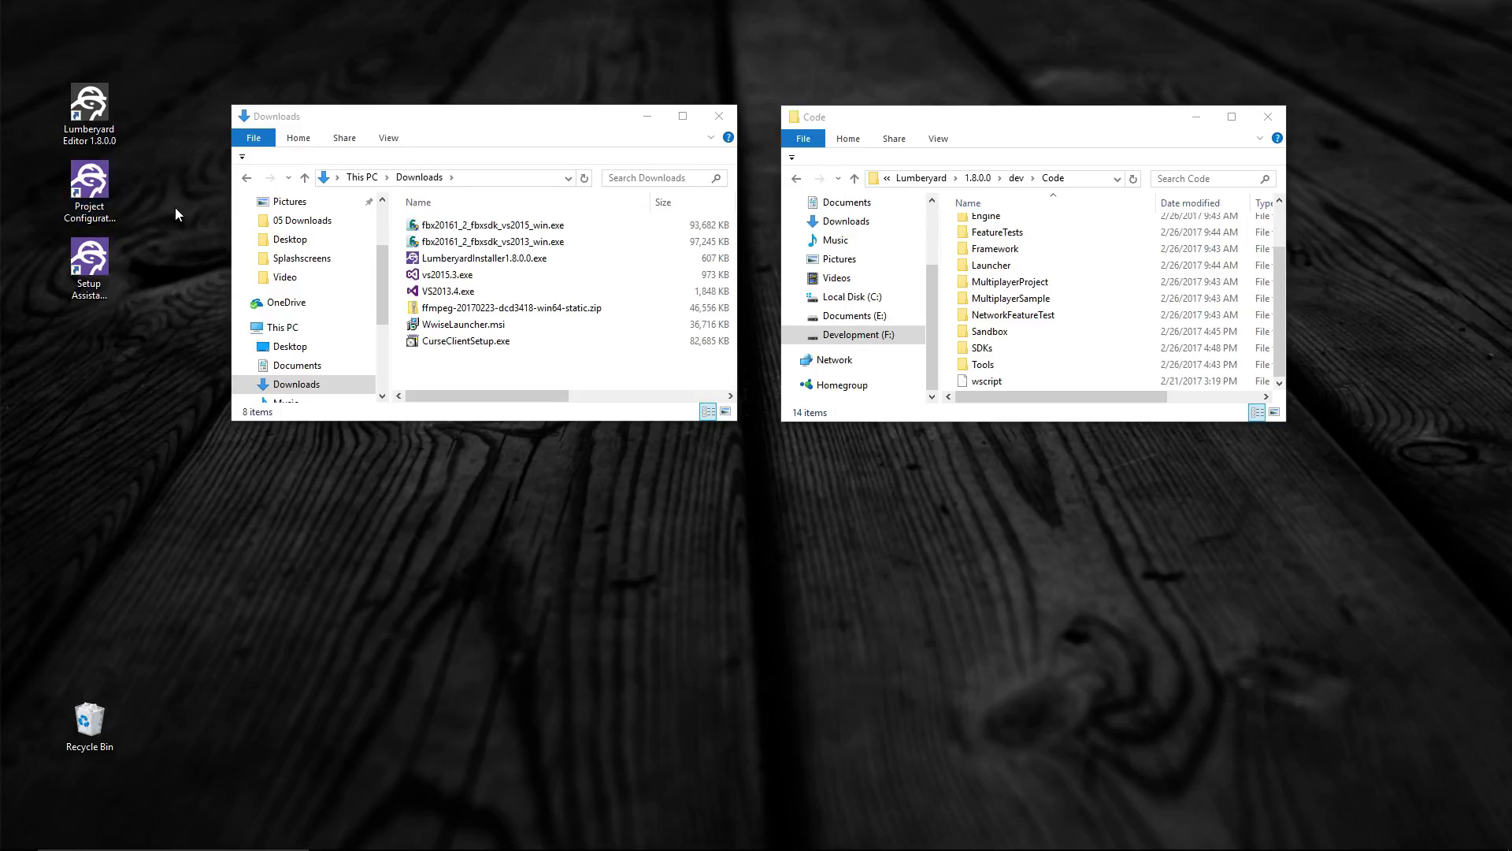
# Restore both deleted SamplesProject folders from the Recycle Bin and close its window.
pyautogui.doubleClick(95, 723)
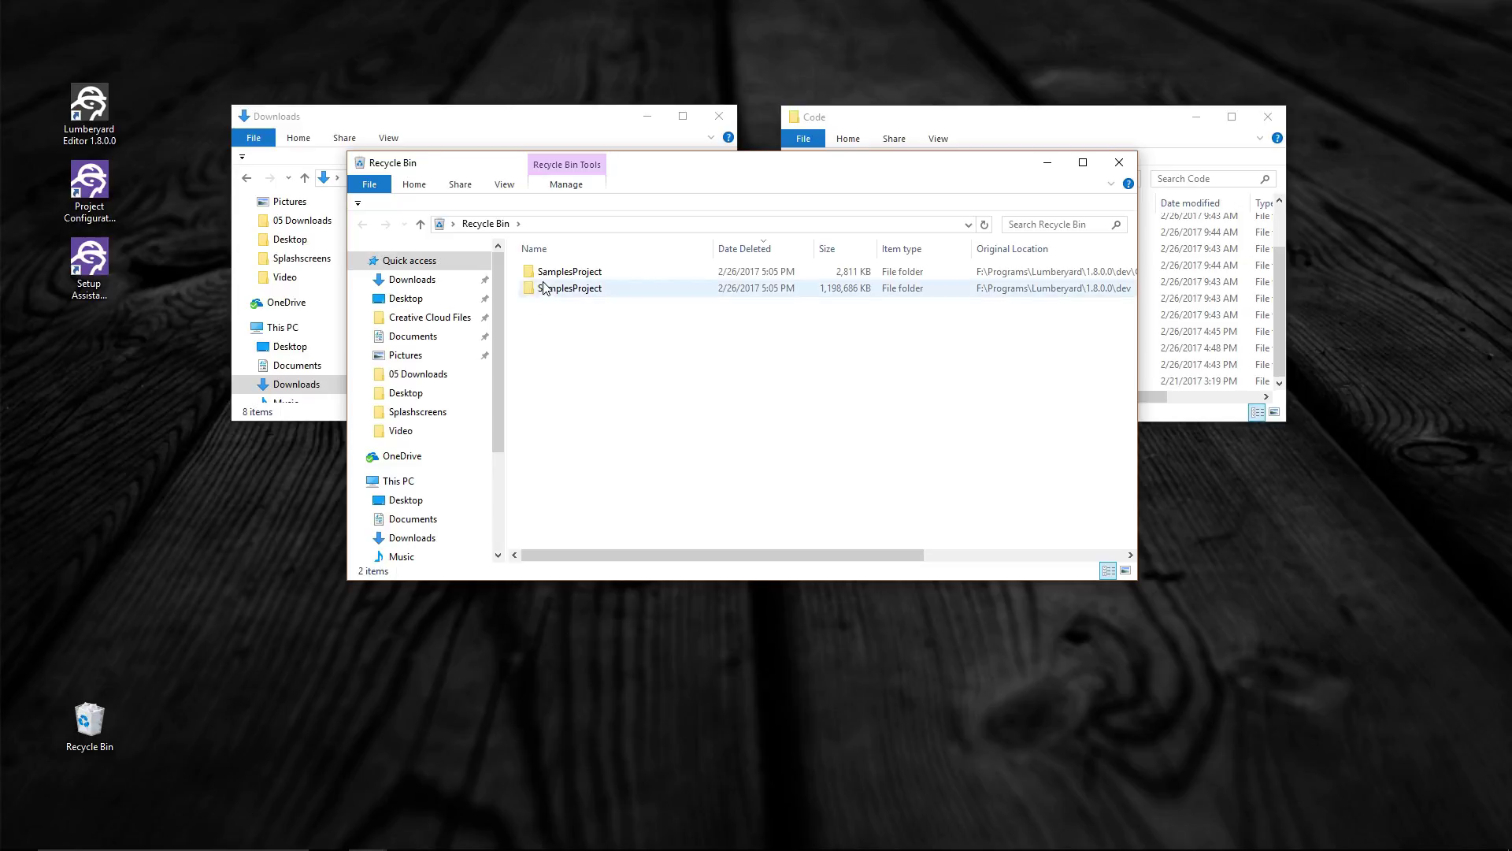
pyautogui.rightClick(542, 273)
pyautogui.click(561, 290)
pyautogui.rightClick(534, 277)
pyautogui.click(561, 288)
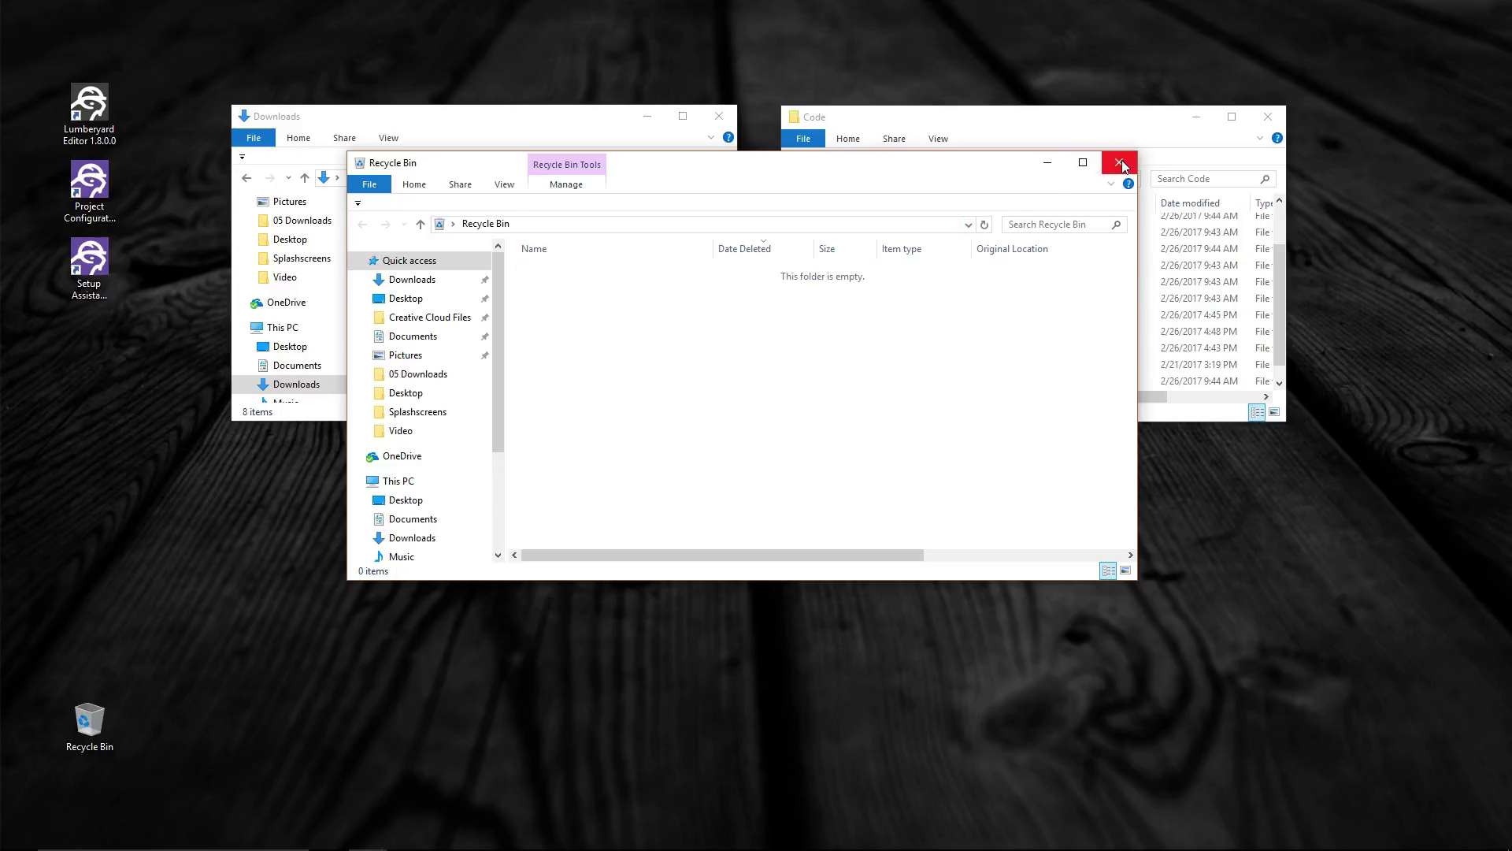
pyautogui.click(1120, 163)
# Launch the Lumberyard Project Configurator from the desktop.
pyautogui.doubleClick(95, 191)
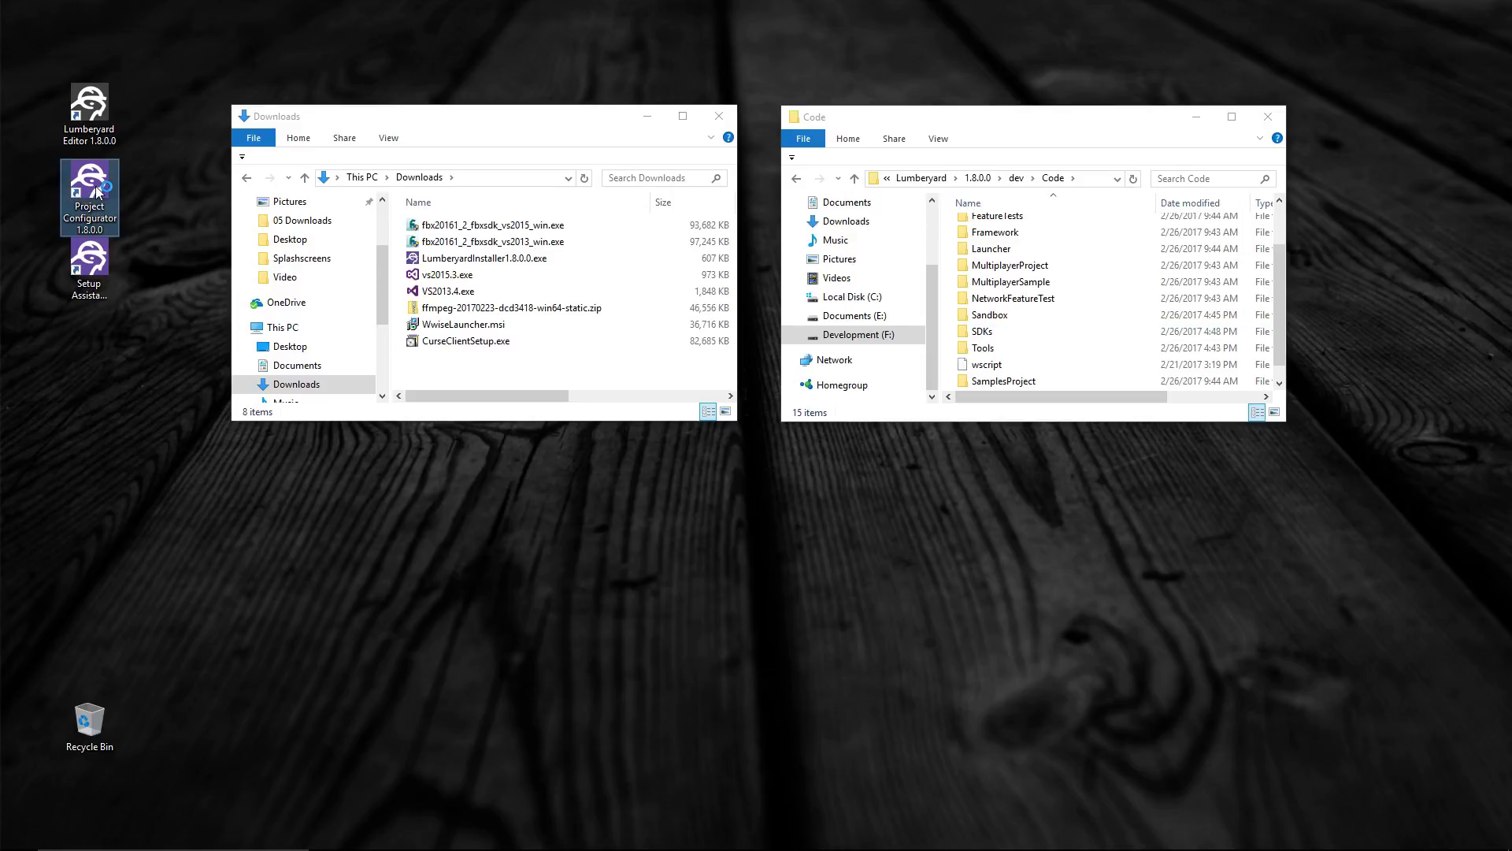